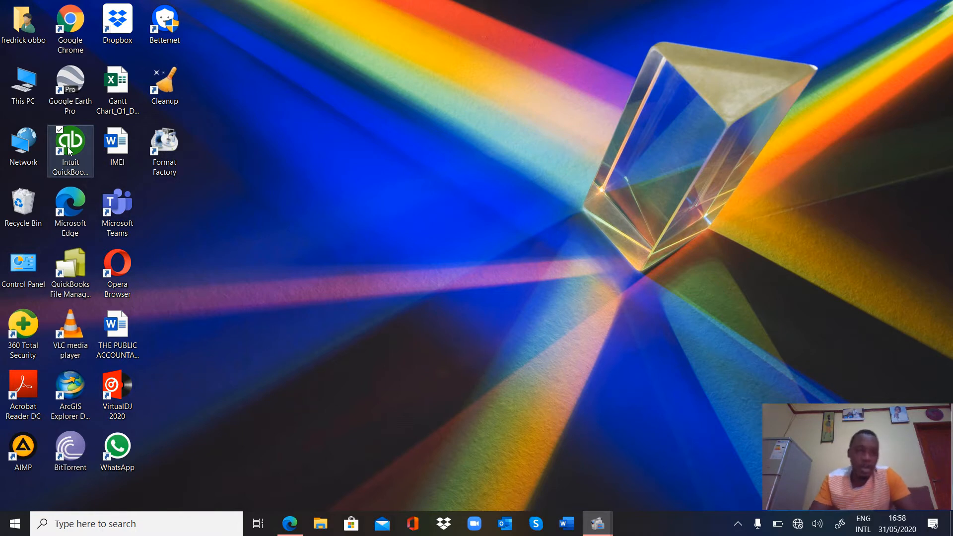
Step: Launch QuickBooks Enterprise Accountant 15.0 and postpone the free performance update with Install Later
{"action": "double_click", "coordinate": [69, 152]}
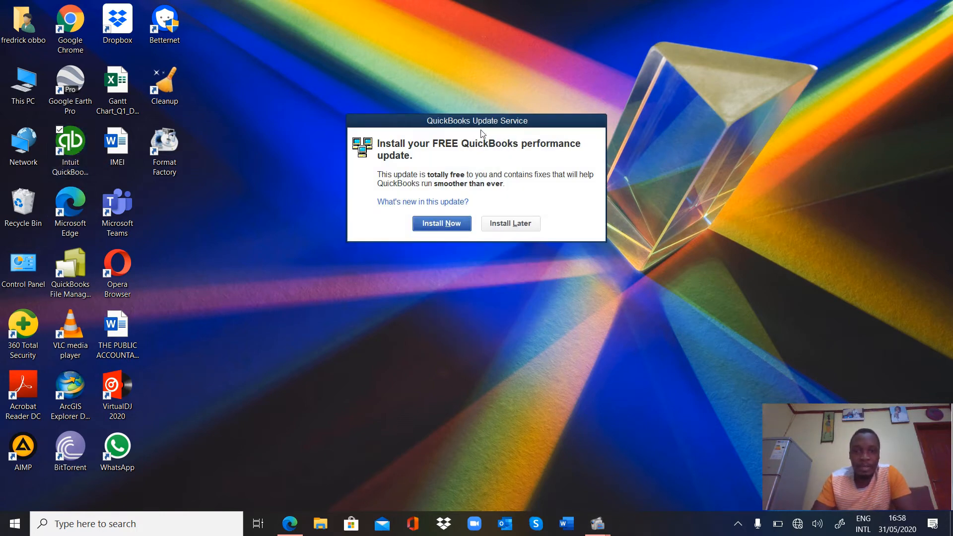
{"action": "left_click", "coordinate": [507, 225]}
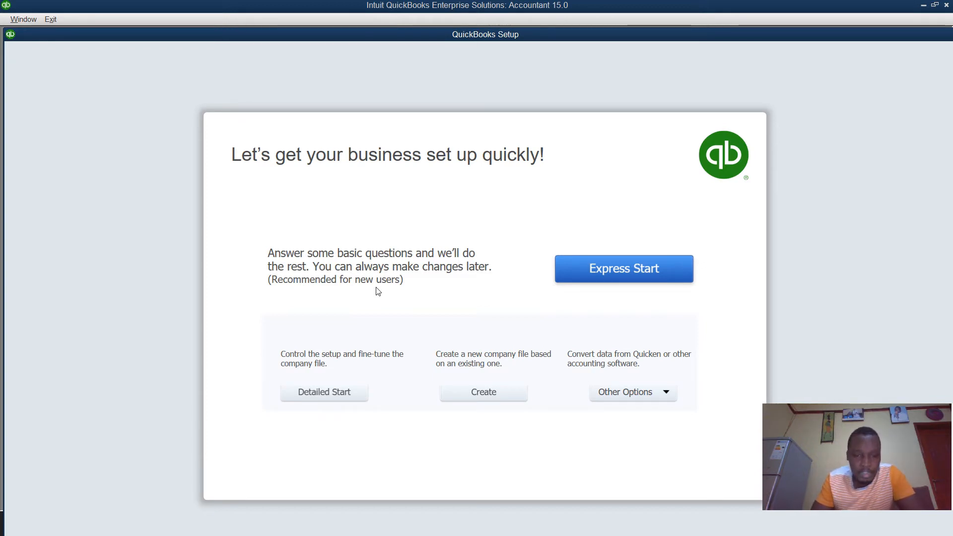
Step: Choose Detailed Start to open the EasyStep Interview's company information page
{"action": "left_click", "coordinate": [323, 394]}
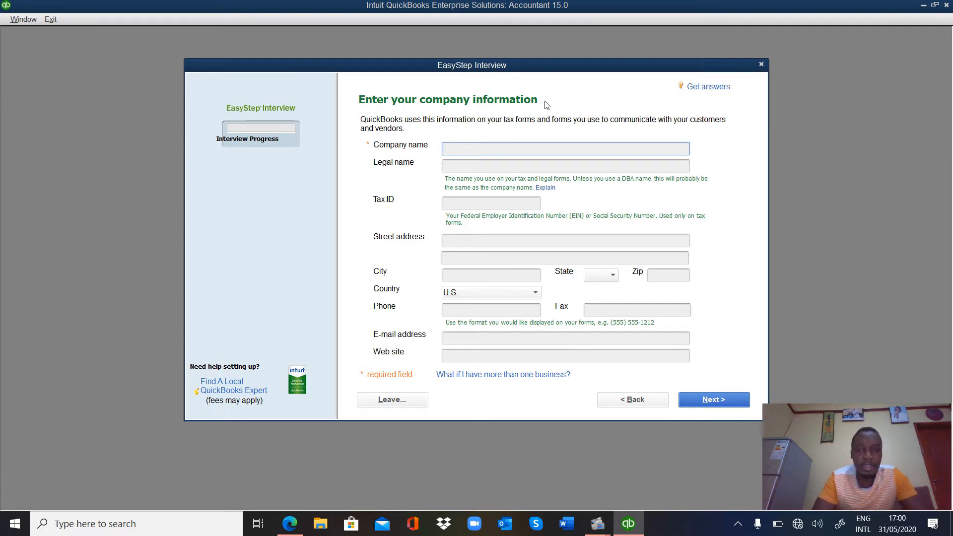
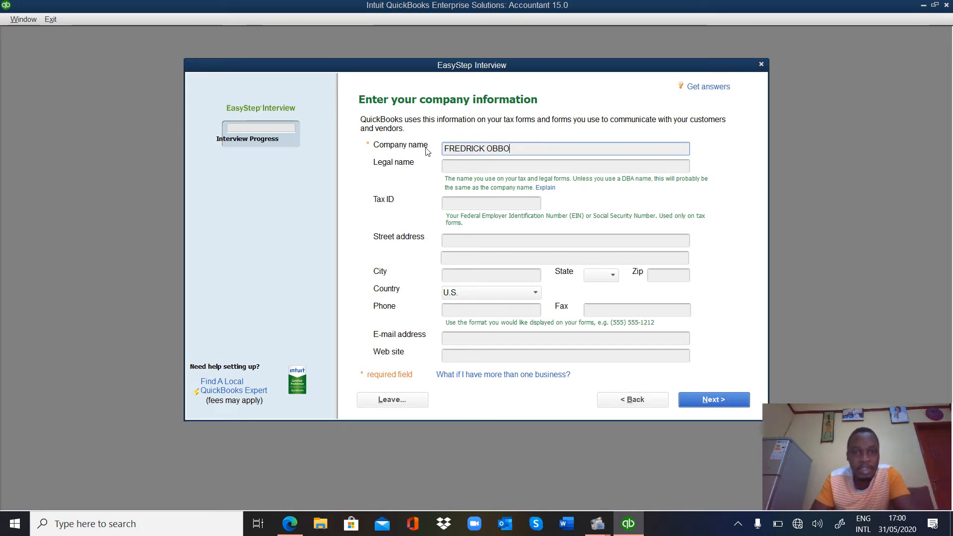
Step: Enter the owner's full name as both the Company name and the Legal name
{"action": "left_click", "coordinate": [462, 165]}
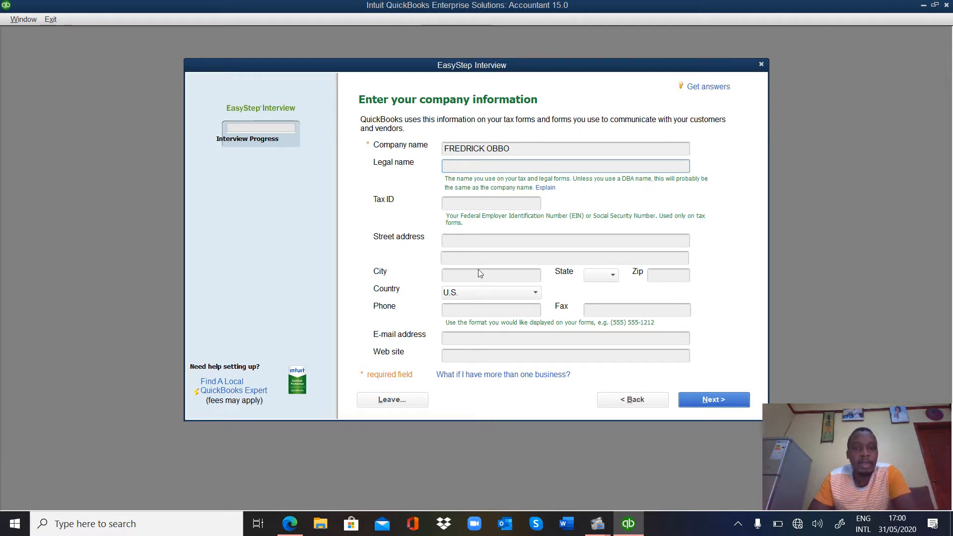
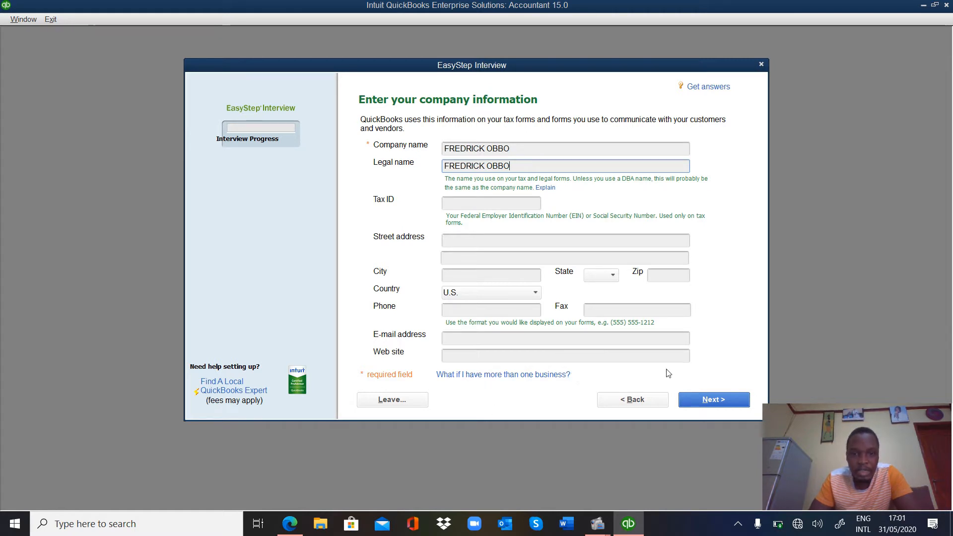
Step: Advance from company information to the Select your industry page
{"action": "left_click", "coordinate": [718, 401]}
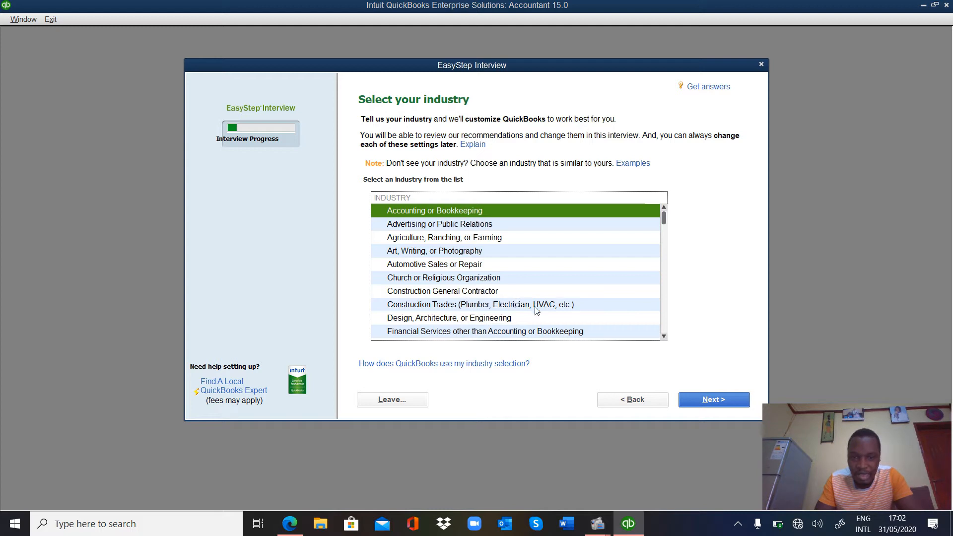
Step: Browse the industry list, keep Accounting or Bookkeeping selected, and continue
{"action": "left_click", "coordinate": [663, 336]}
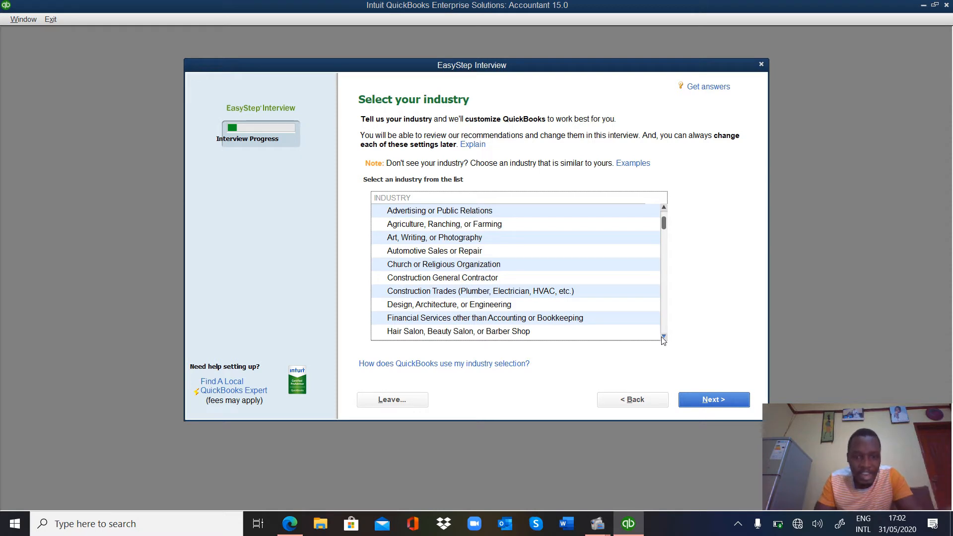
{"action": "left_click", "coordinate": [664, 337]}
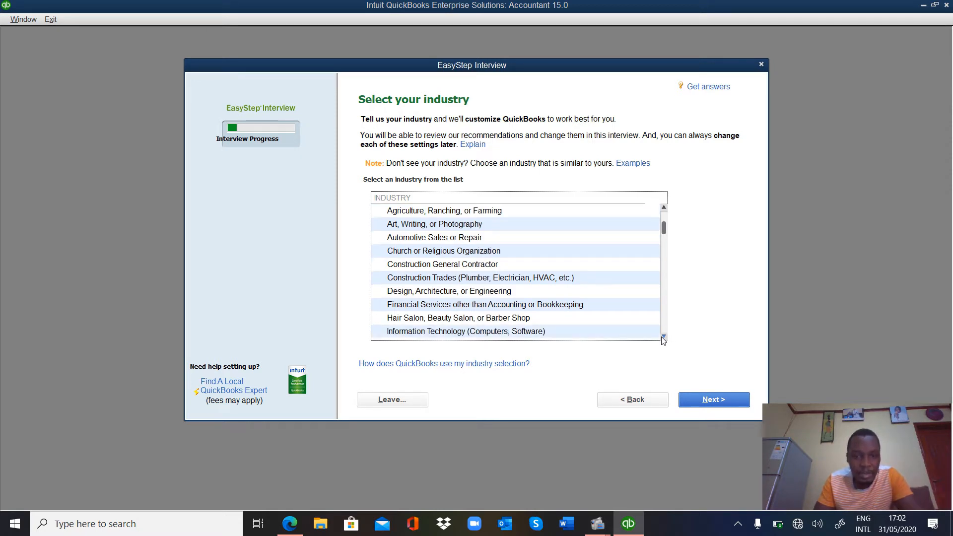
{"action": "left_click", "coordinate": [664, 337]}
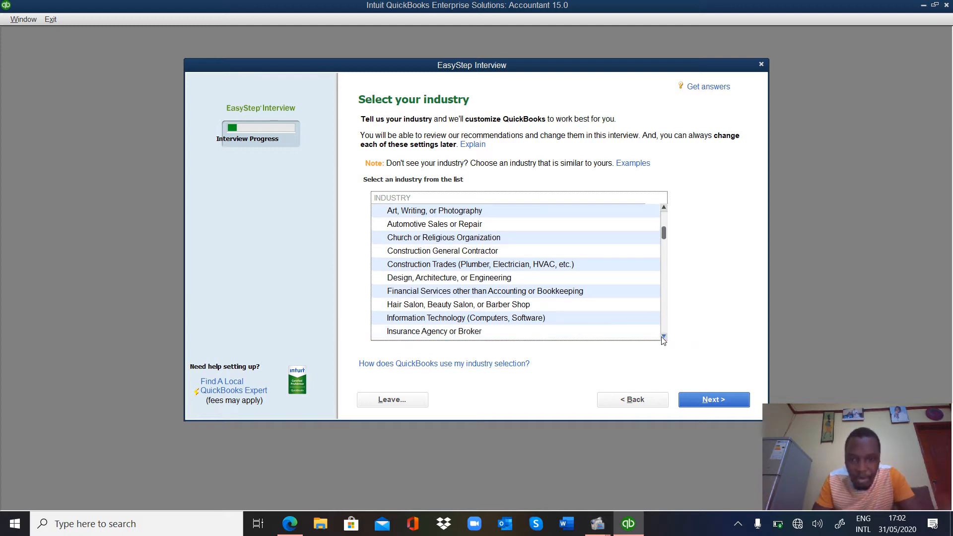
{"action": "left_click", "coordinate": [663, 337]}
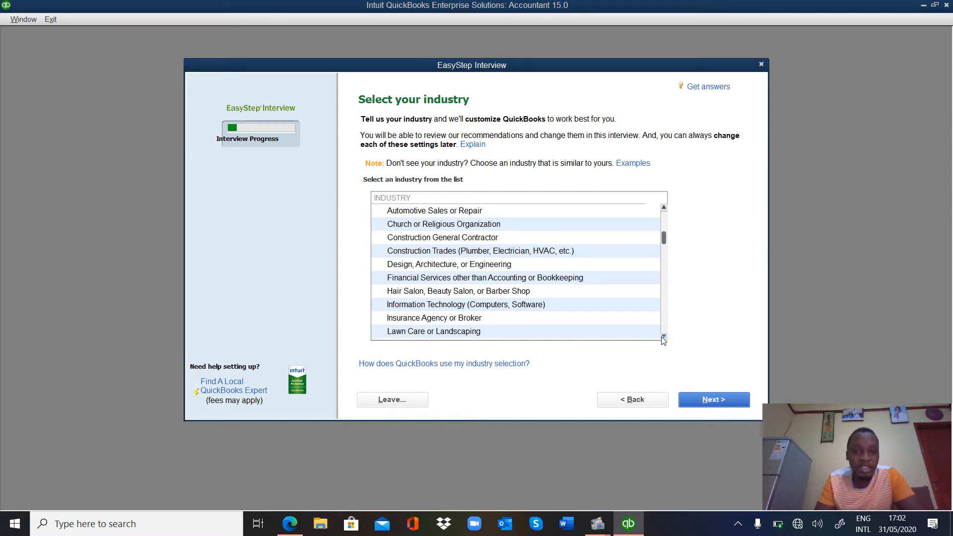
{"action": "left_click", "coordinate": [664, 337]}
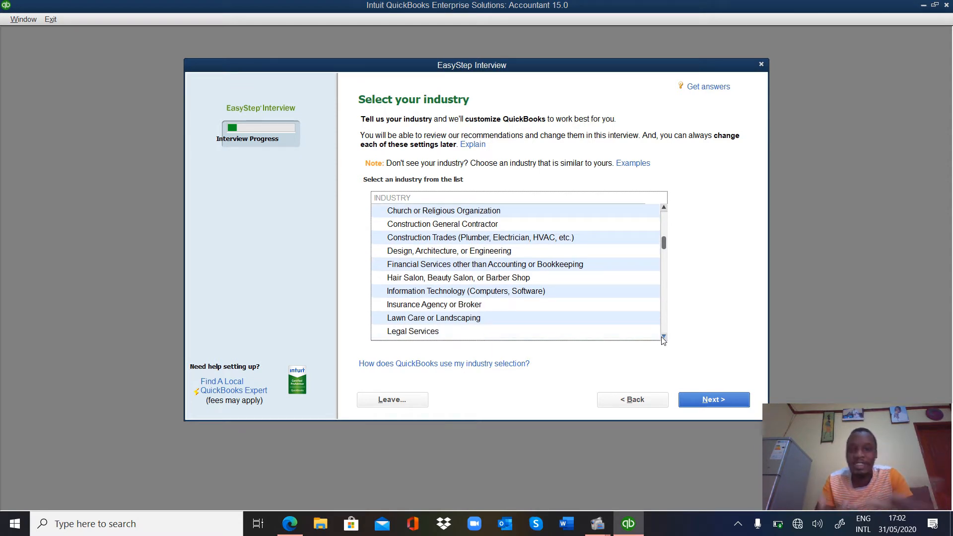
{"action": "left_click", "coordinate": [663, 337]}
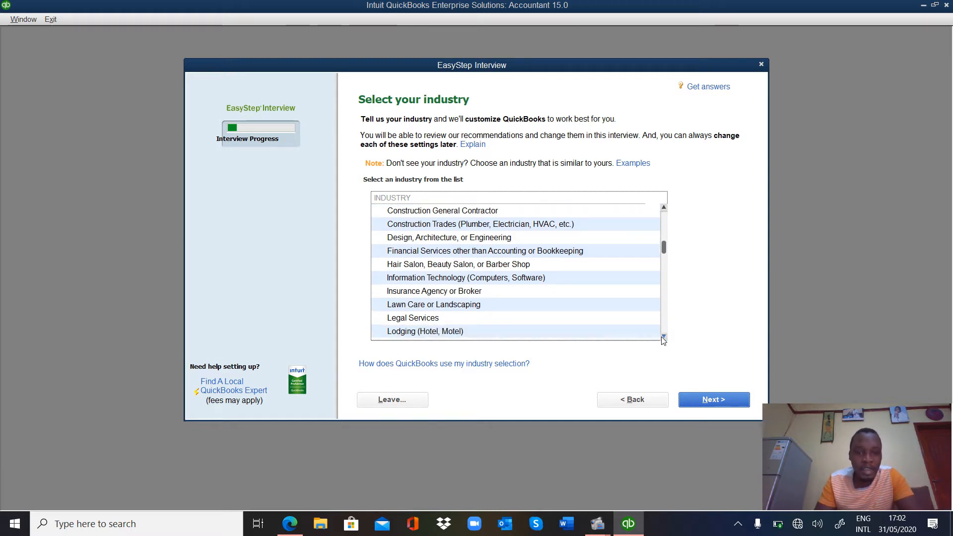
{"action": "left_click", "coordinate": [664, 337]}
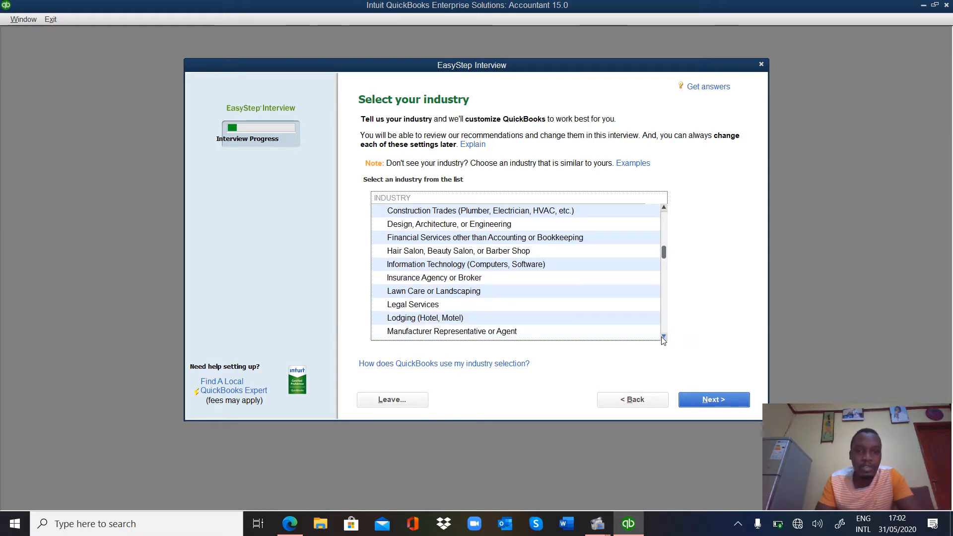
{"action": "left_click", "coordinate": [664, 336]}
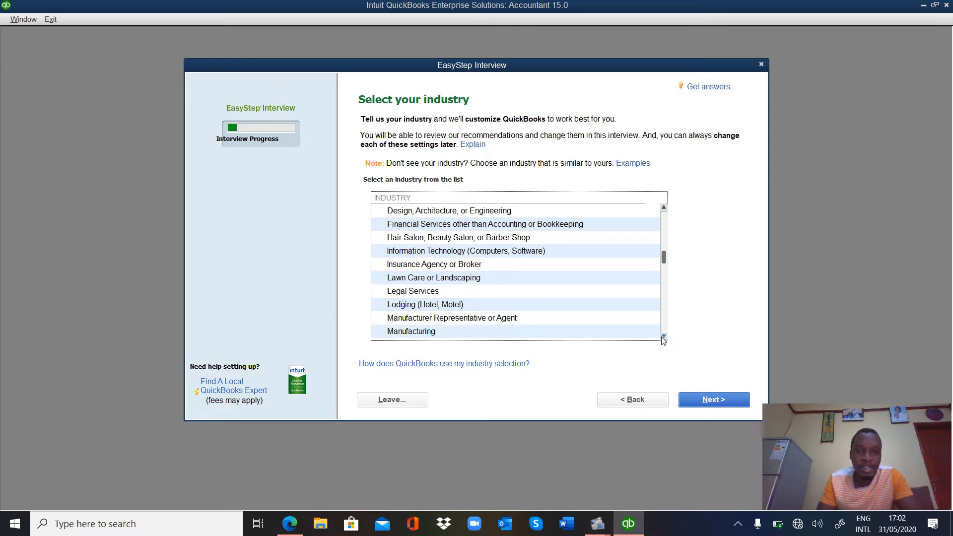
{"action": "left_click", "coordinate": [663, 337]}
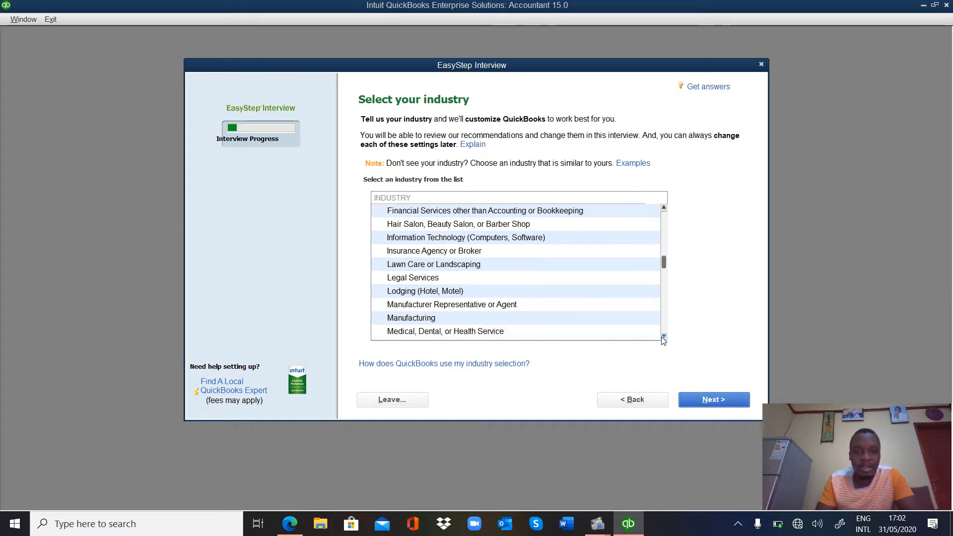
{"action": "left_click", "coordinate": [664, 337]}
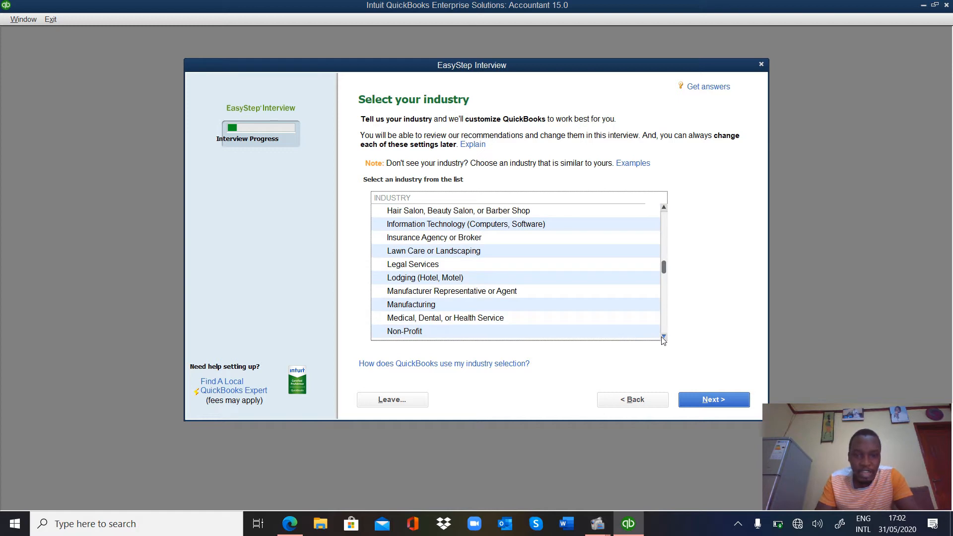
{"action": "left_click", "coordinate": [664, 337]}
{"action": "left_click", "coordinate": [663, 337]}
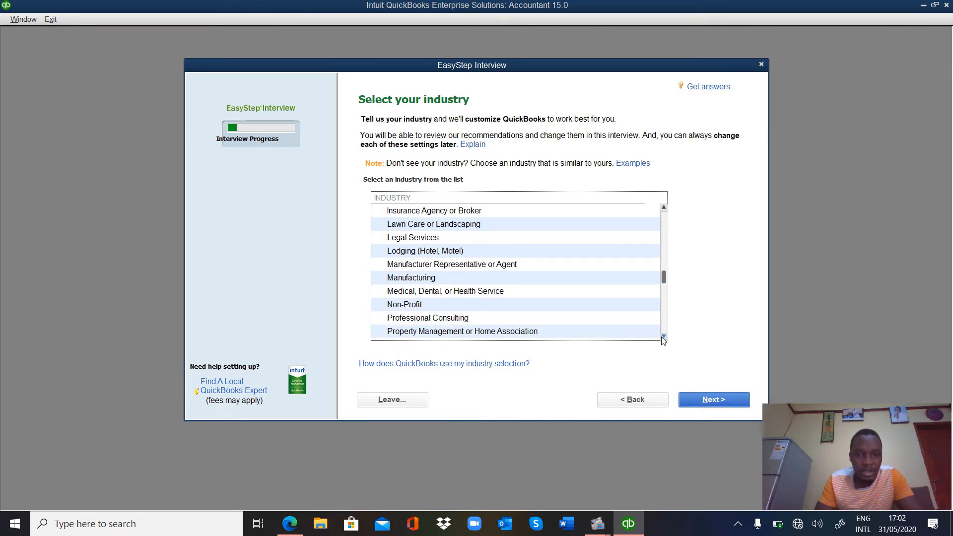
{"action": "left_click", "coordinate": [663, 337]}
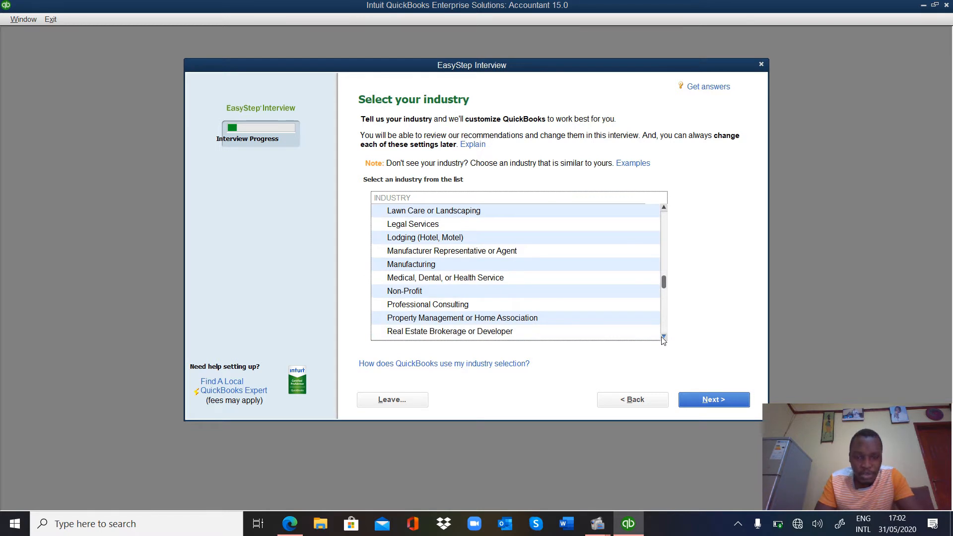
{"action": "left_click", "coordinate": [663, 337]}
{"action": "left_click", "coordinate": [664, 337]}
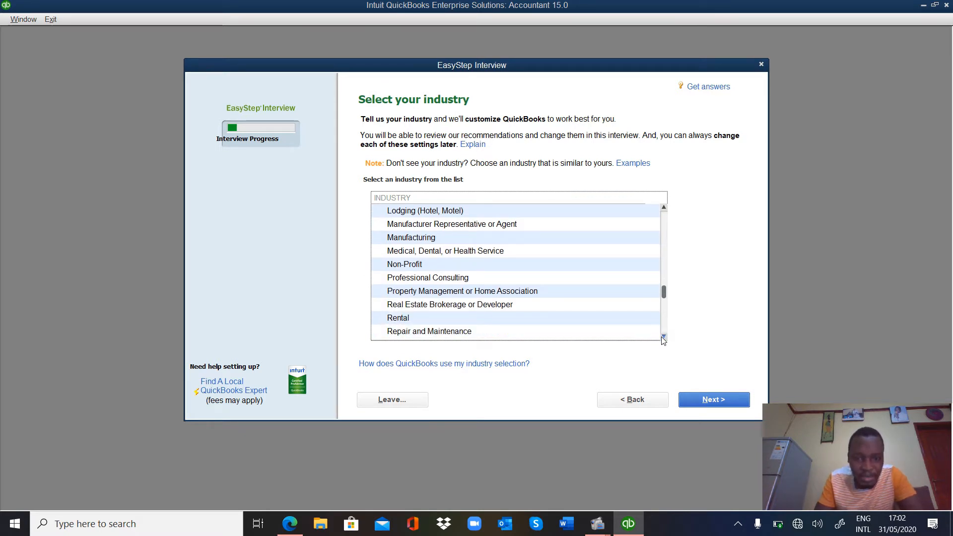
{"action": "left_click", "coordinate": [664, 337]}
{"action": "left_click", "coordinate": [663, 337]}
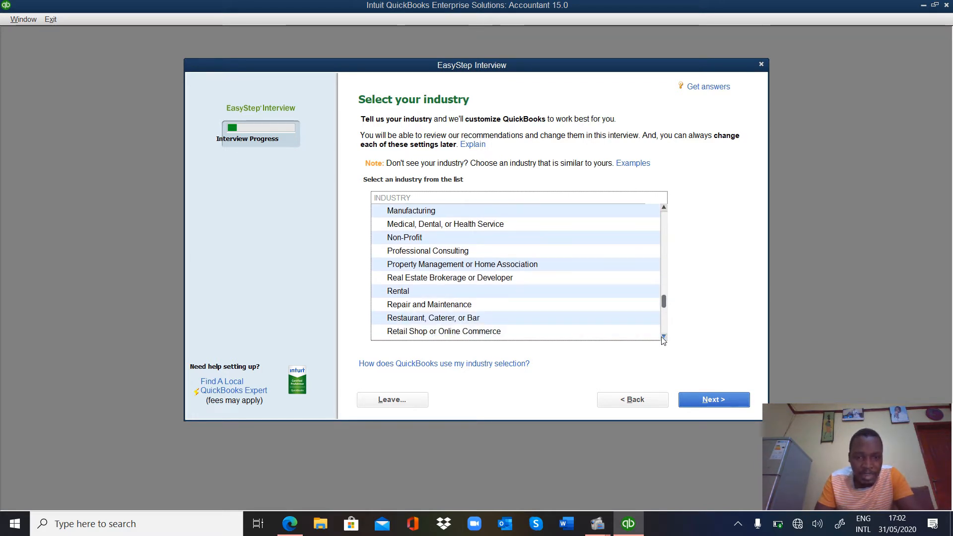
{"action": "left_click", "coordinate": [663, 337]}
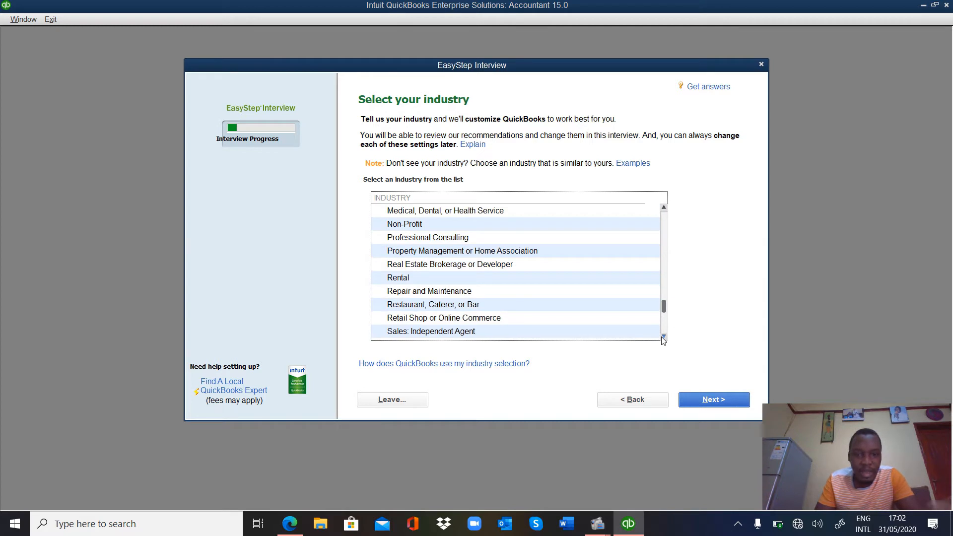
{"action": "left_click", "coordinate": [663, 337]}
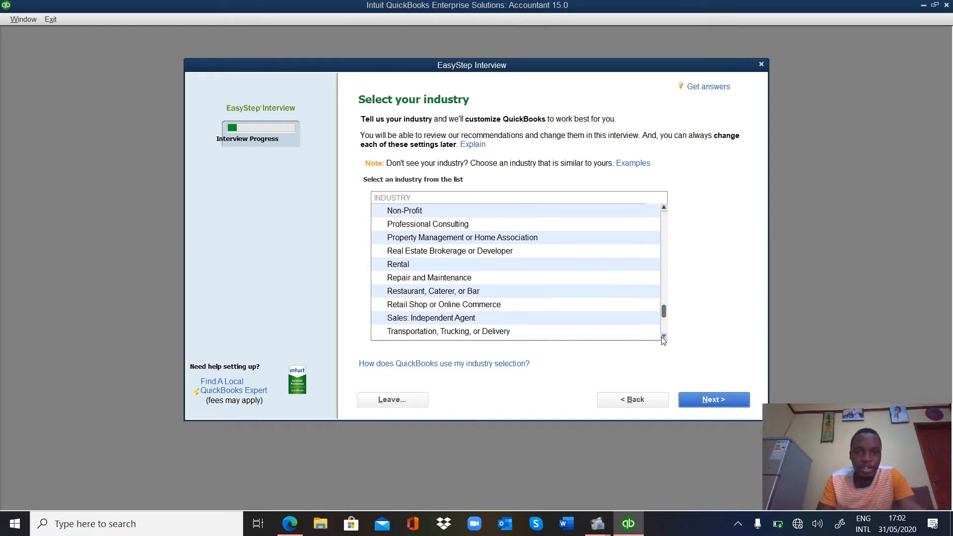
{"action": "left_click", "coordinate": [663, 337]}
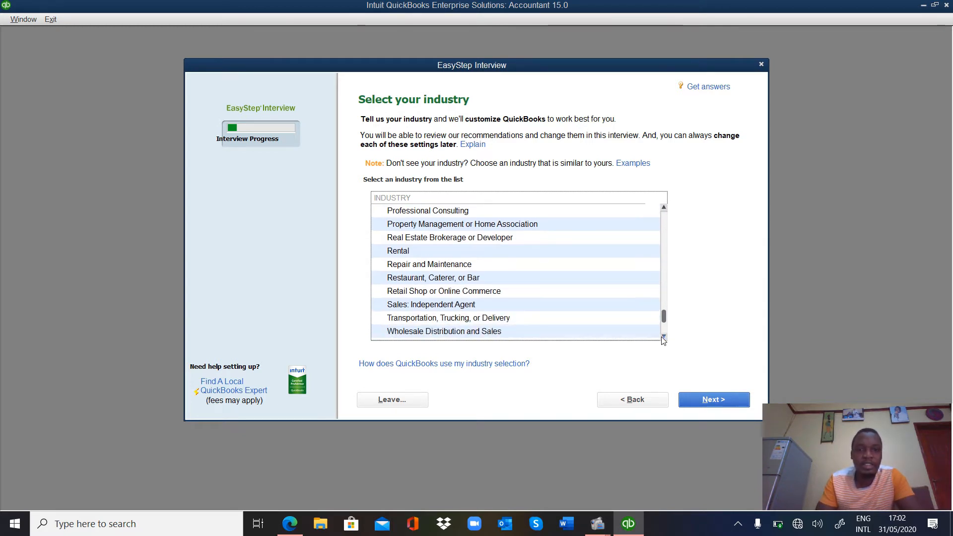
{"action": "left_click", "coordinate": [663, 337]}
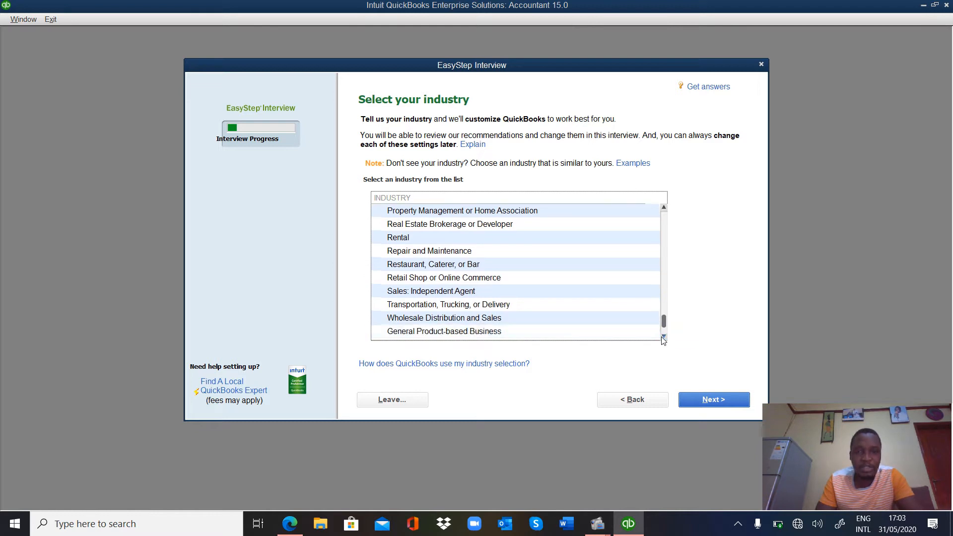
{"action": "left_click", "coordinate": [663, 337]}
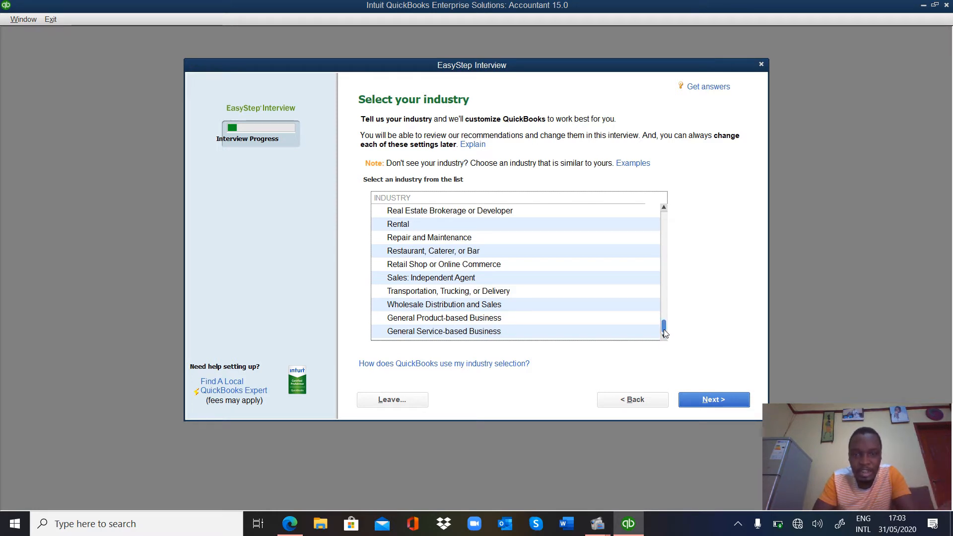
{"action": "left_click_drag", "start_coordinate": [663, 329], "coordinate": [660, 219]}
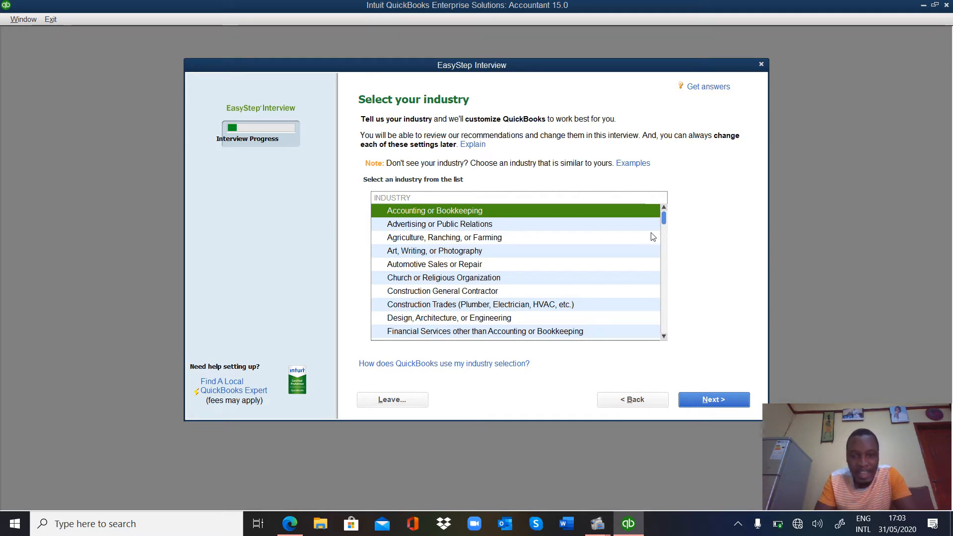
{"action": "left_click", "coordinate": [663, 337]}
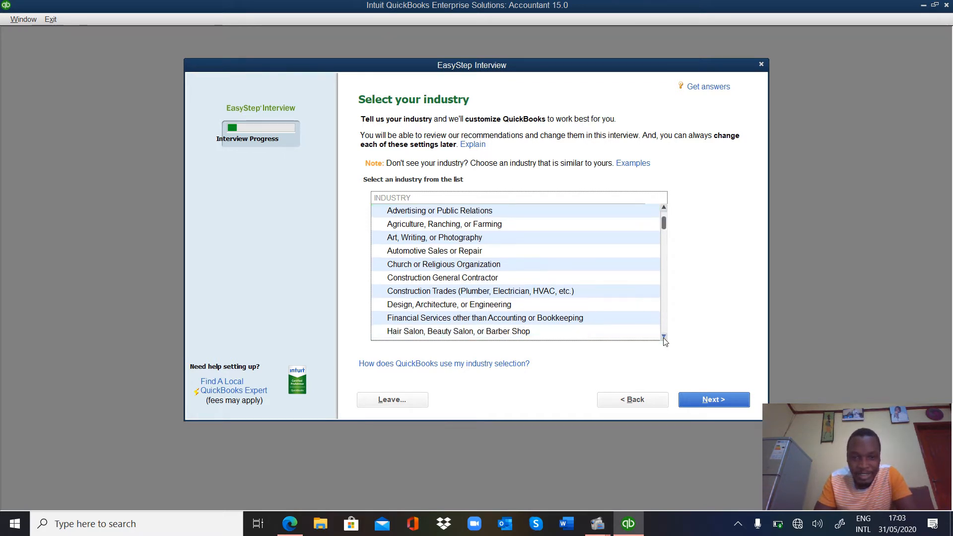
{"action": "left_click", "coordinate": [664, 337]}
{"action": "left_click", "coordinate": [664, 337]}
{"action": "left_click", "coordinate": [664, 337]}
{"action": "left_click", "coordinate": [663, 337]}
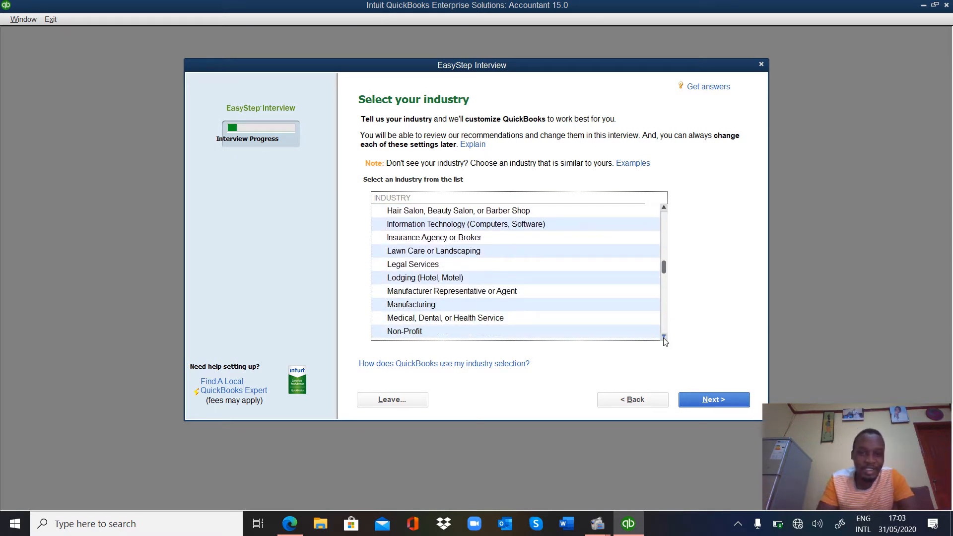
{"action": "left_click", "coordinate": [664, 338]}
{"action": "left_click", "coordinate": [664, 337]}
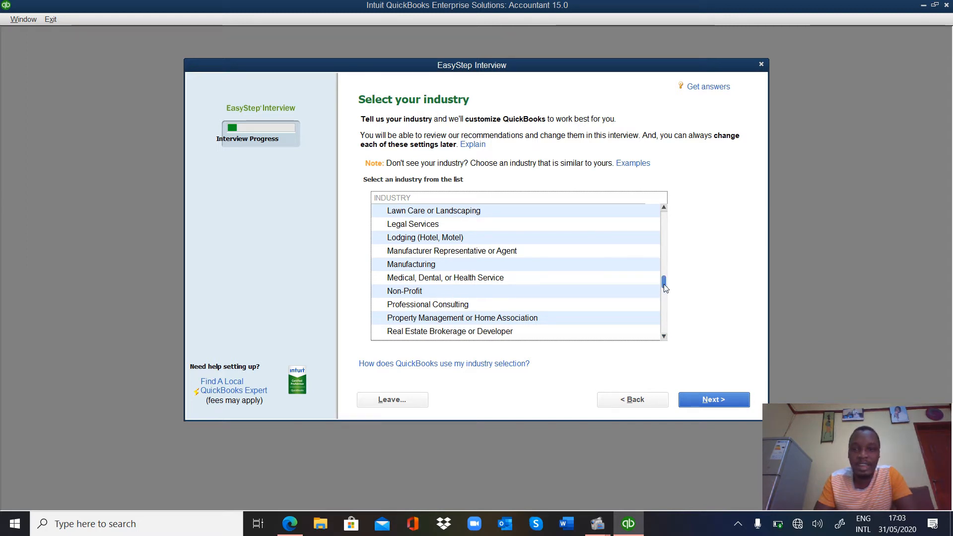
{"action": "left_click_drag", "start_coordinate": [665, 271], "coordinate": [681, 203]}
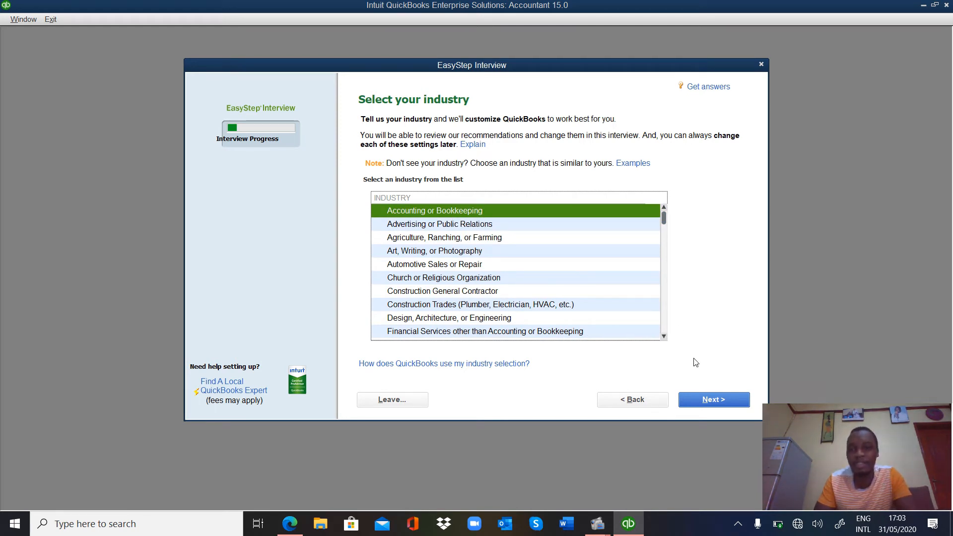
{"action": "left_click", "coordinate": [709, 400]}
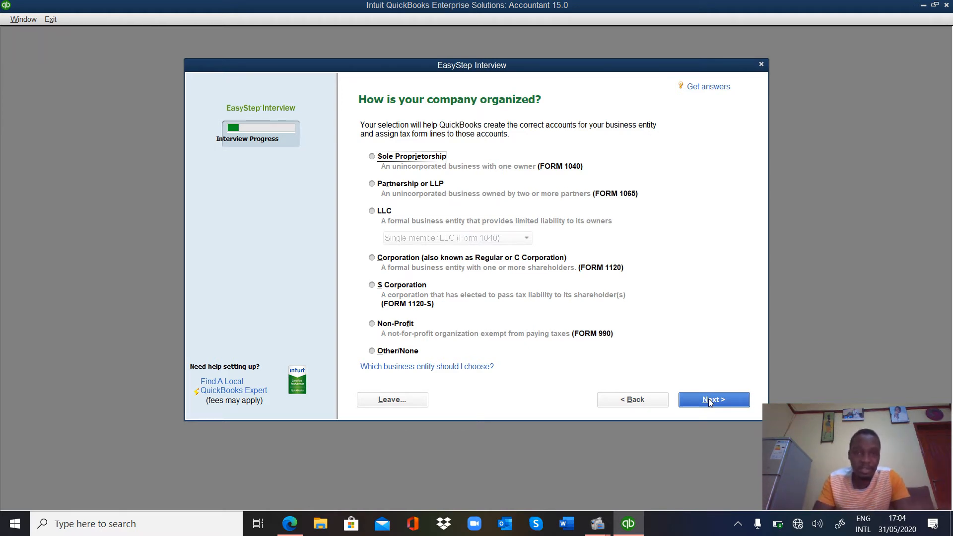
Step: Set the business organization to Sole Proprietorship and continue to the fiscal year page
{"action": "left_click", "coordinate": [371, 157]}
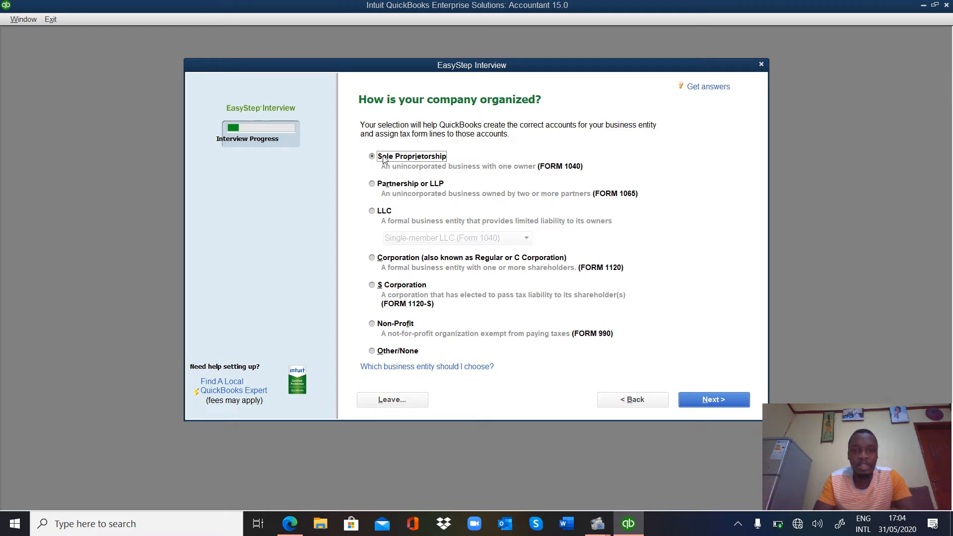
{"action": "left_click", "coordinate": [720, 404]}
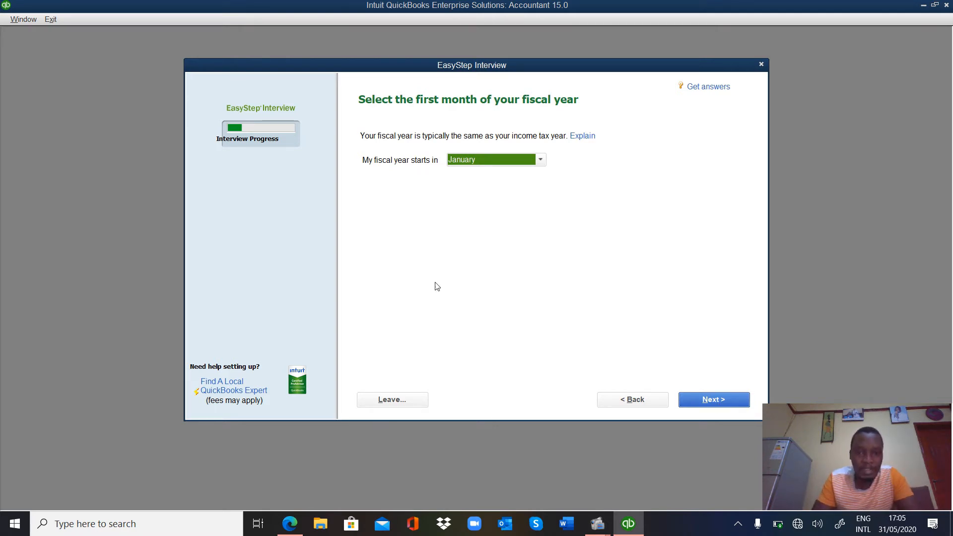
Step: Set the fiscal year's first month to July, correcting an initial September choice, and continue
{"action": "left_click", "coordinate": [539, 163]}
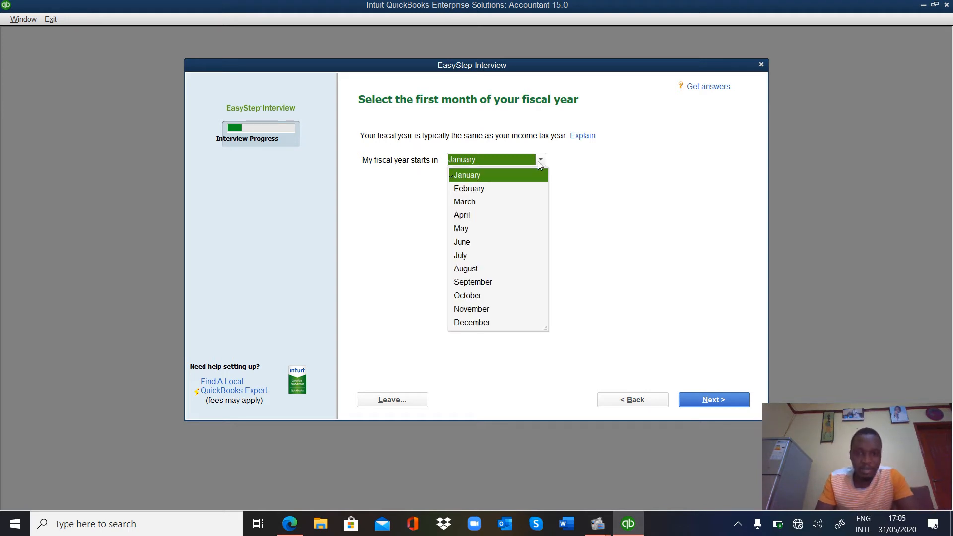
{"action": "left_click", "coordinate": [484, 285]}
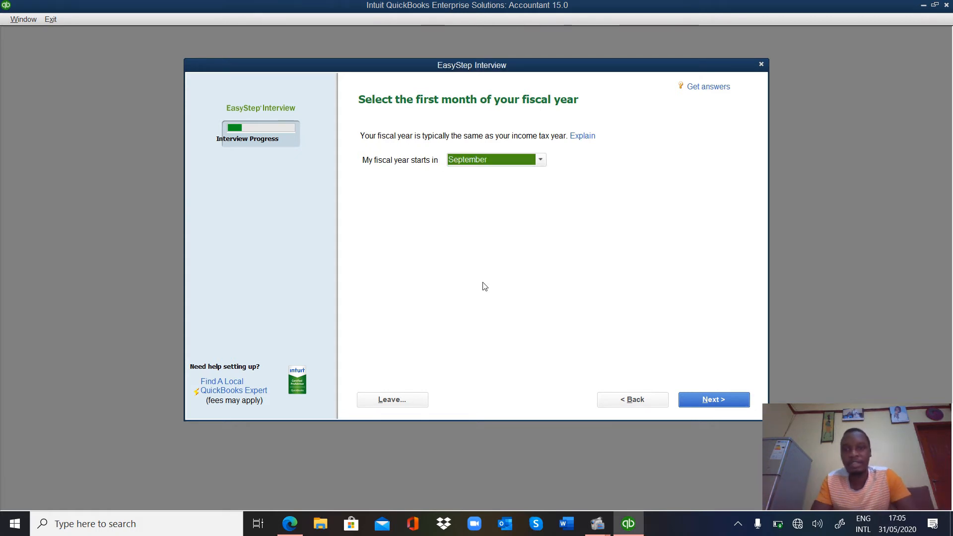
{"action": "left_click", "coordinate": [706, 403]}
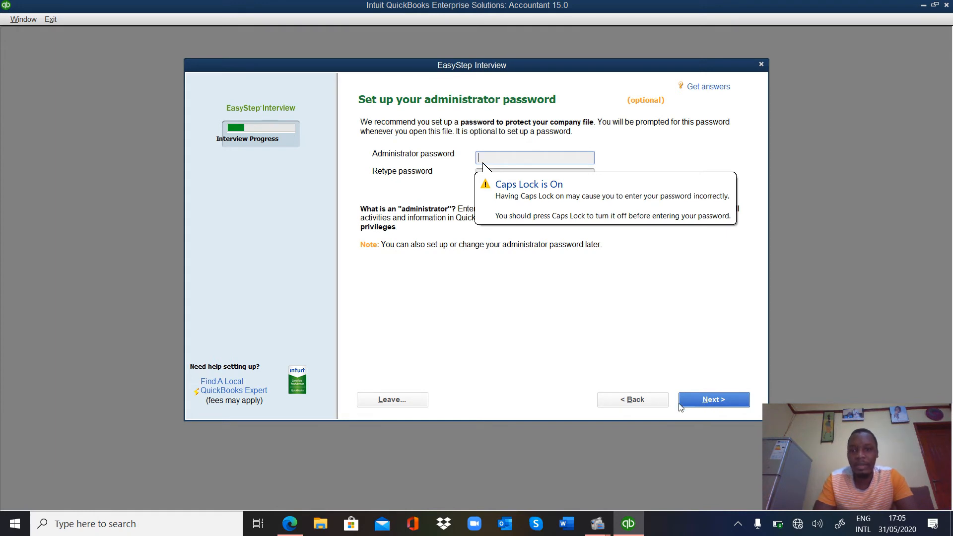
{"action": "left_click", "coordinate": [650, 401]}
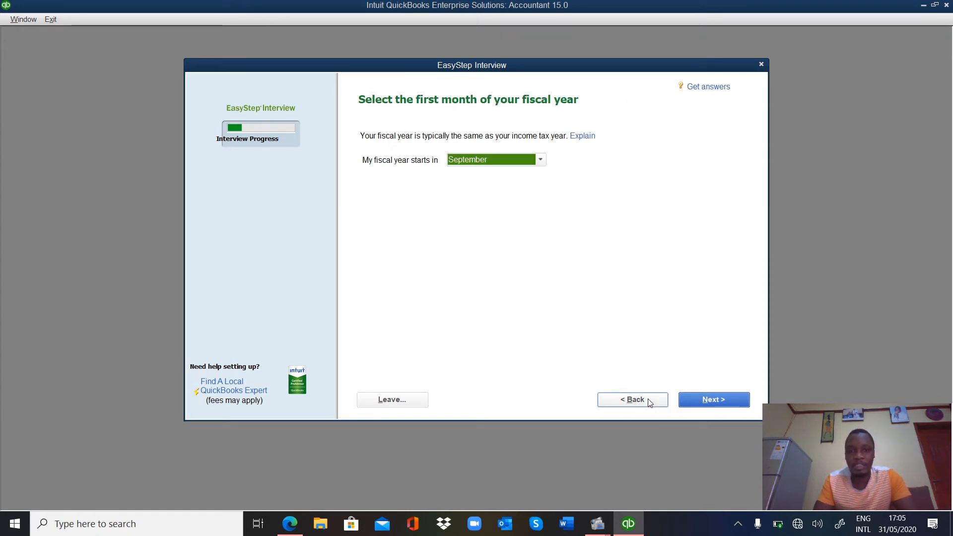
{"action": "left_click", "coordinate": [540, 162]}
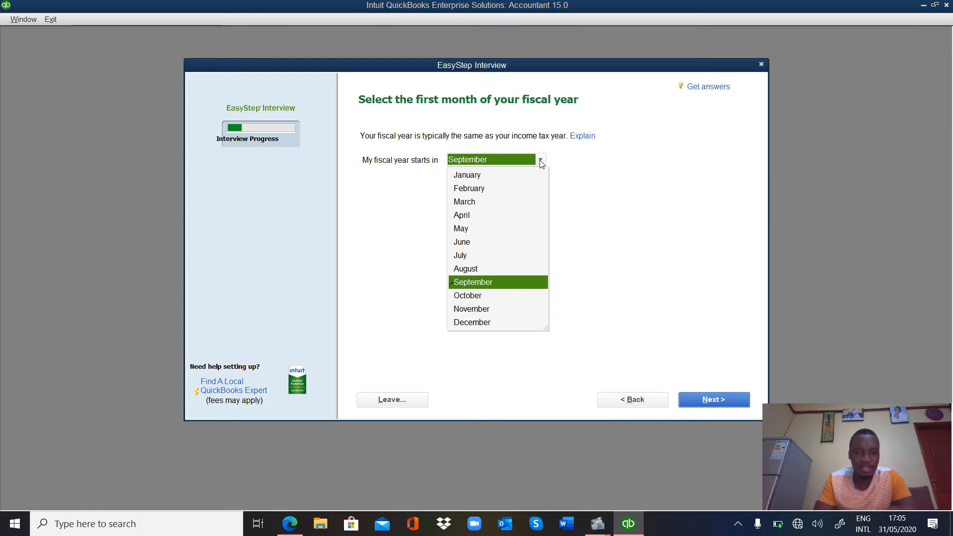
{"action": "left_click", "coordinate": [466, 255]}
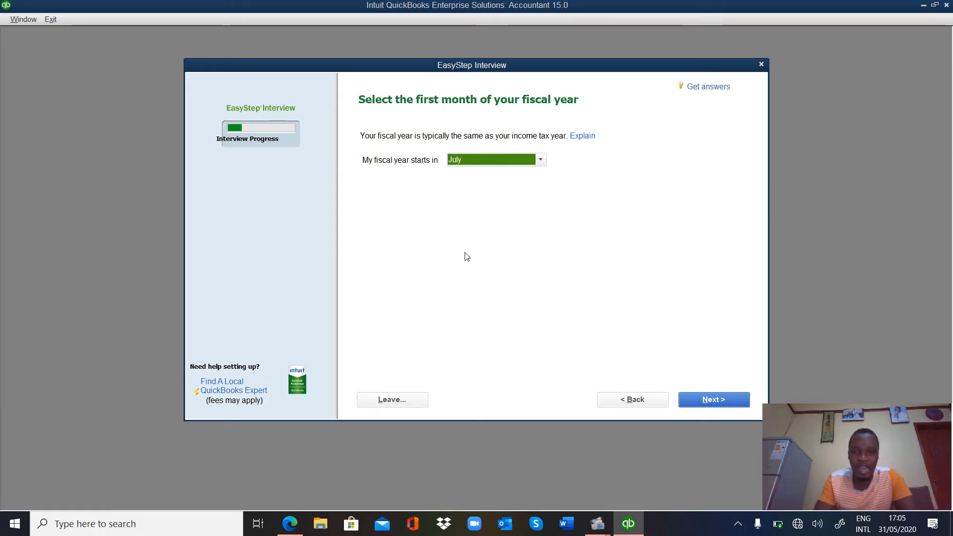
{"action": "left_click", "coordinate": [735, 406]}
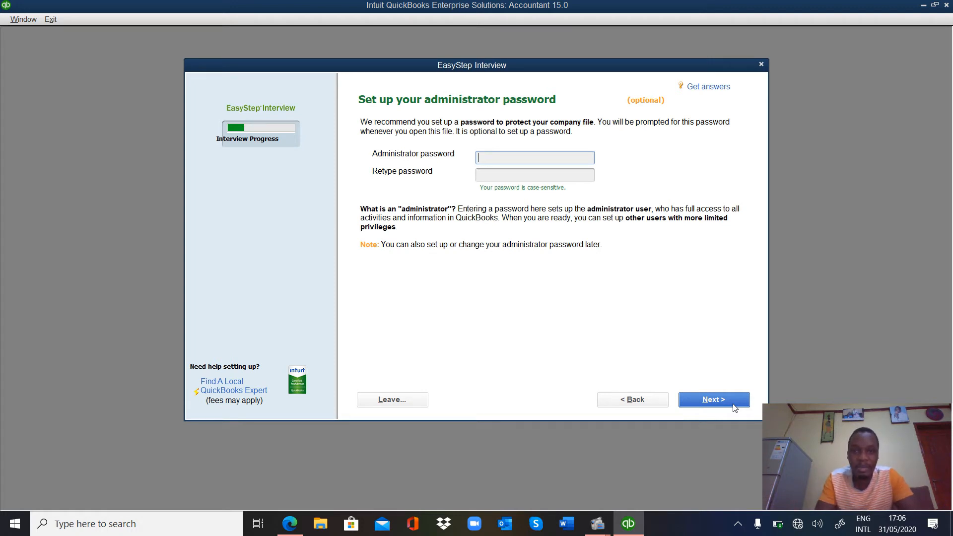
Step: Leave the administrator password blank and continue past Create your company file
{"action": "left_click", "coordinate": [489, 170]}
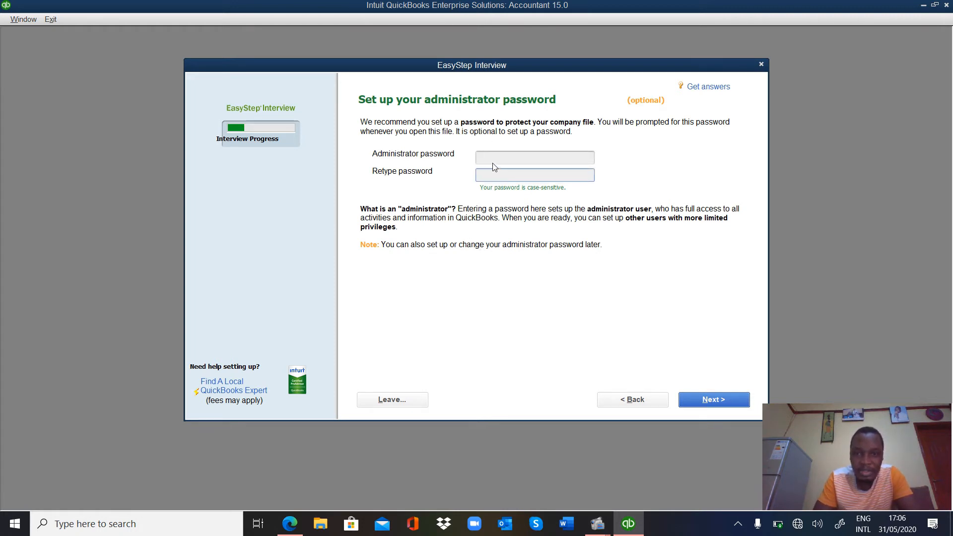
{"action": "left_click", "coordinate": [492, 163]}
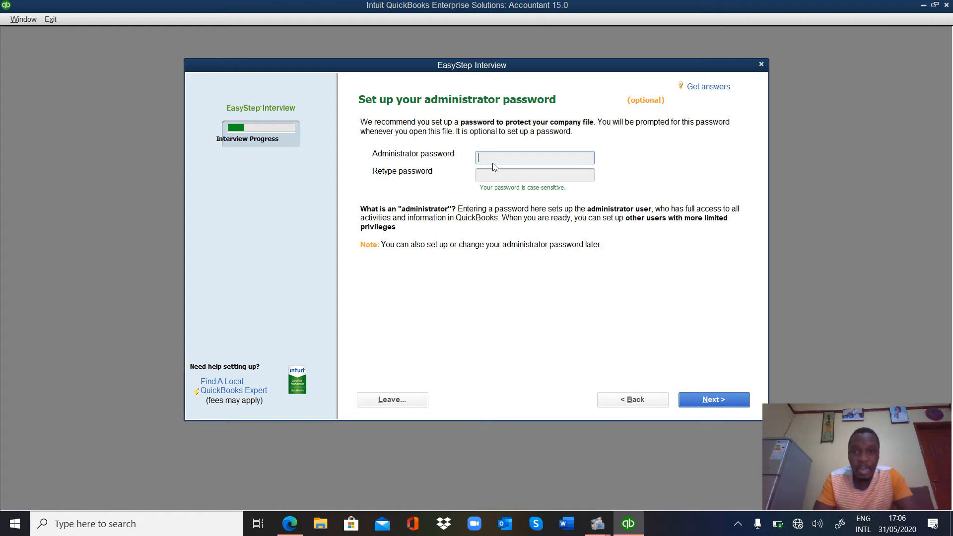
{"action": "left_click", "coordinate": [698, 400]}
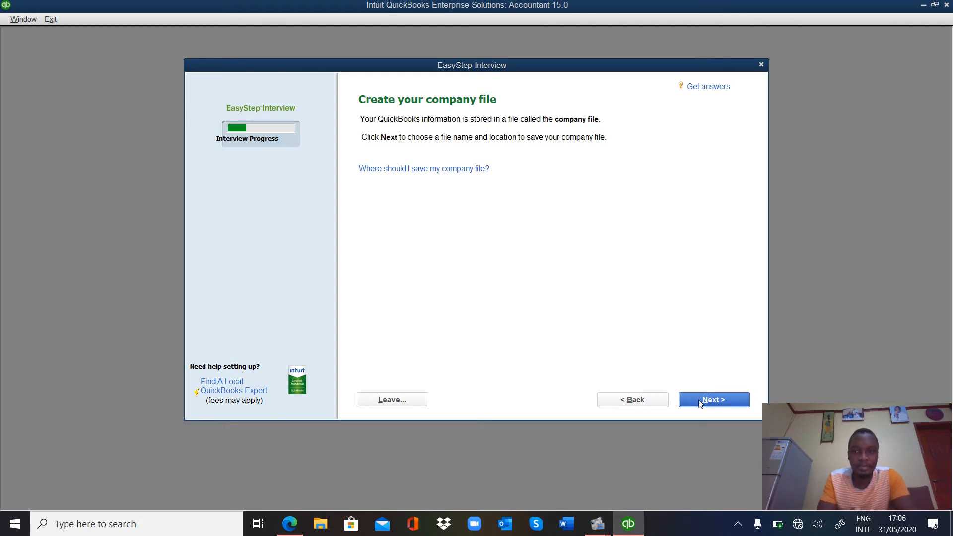
{"action": "left_click", "coordinate": [700, 403]}
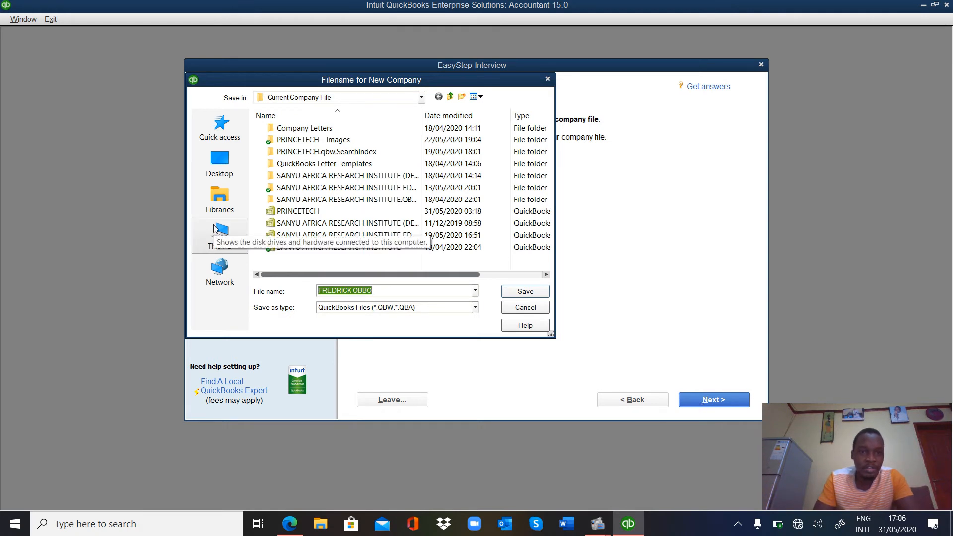
Step: Navigate the save dialog to This PC's New Volume (E:) drive
{"action": "left_click", "coordinate": [216, 246]}
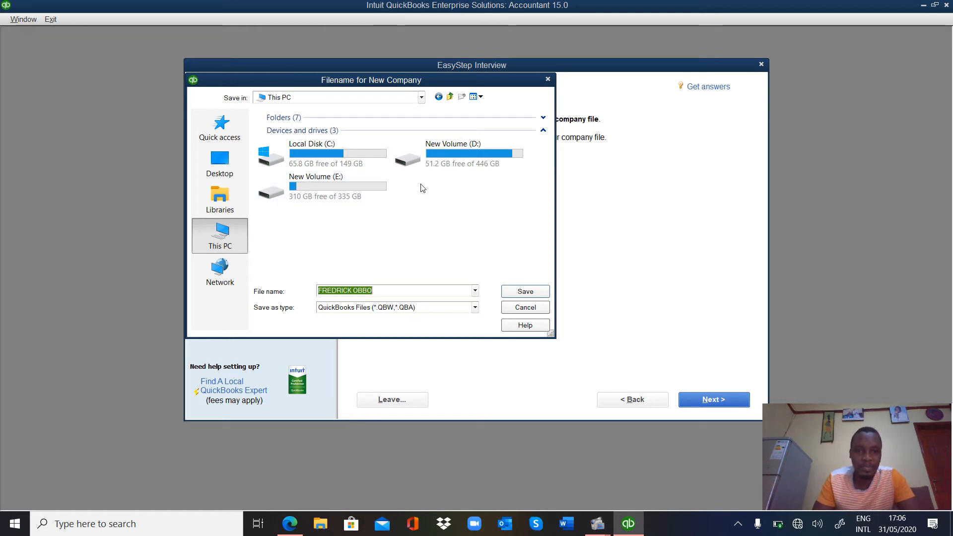
{"action": "double_click", "coordinate": [353, 186]}
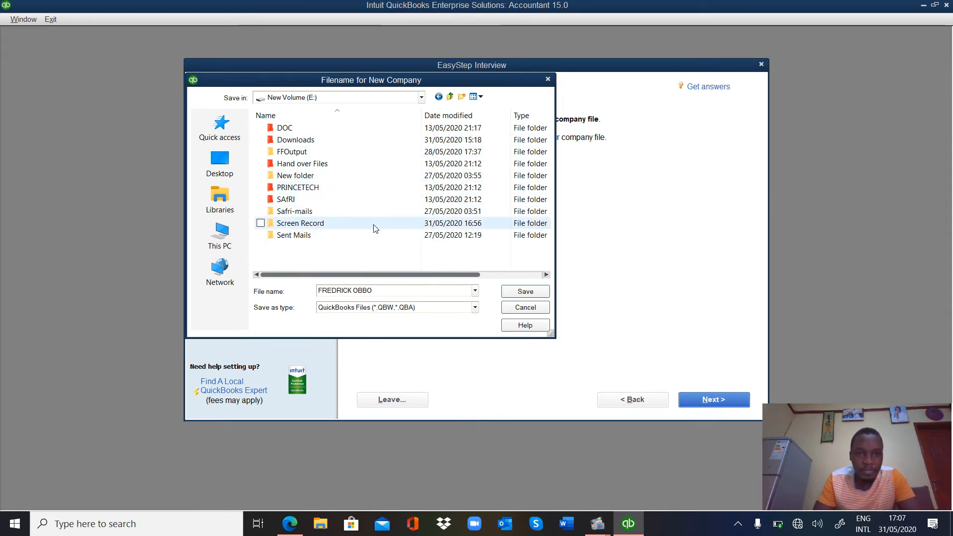
Step: Create a new folder named for the owner plus 'Quickbooks' on E: and save the company file inside it
{"action": "left_click", "coordinate": [461, 97]}
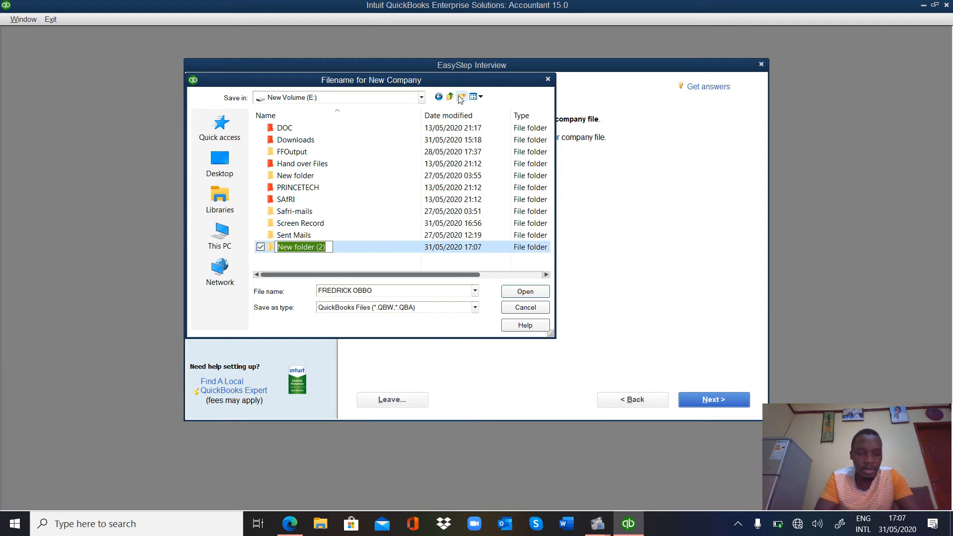
{"action": "type", "text": "Fr"}
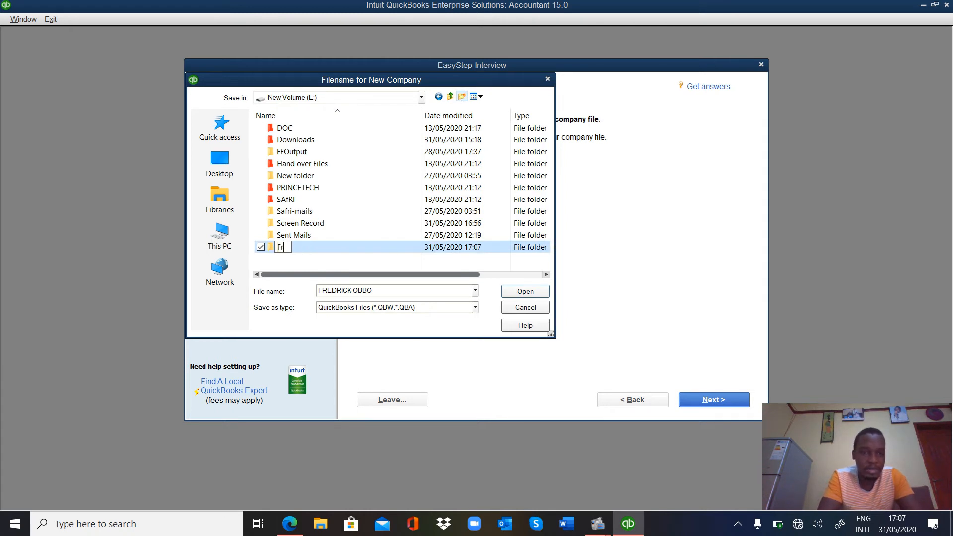
{"action": "type", "text": "edri"}
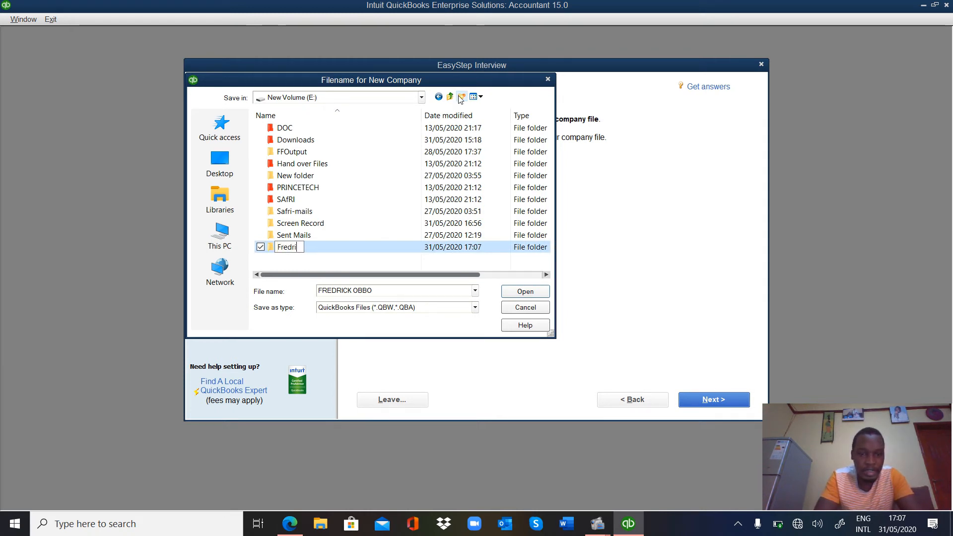
{"action": "type", "text": "ck Quy"}
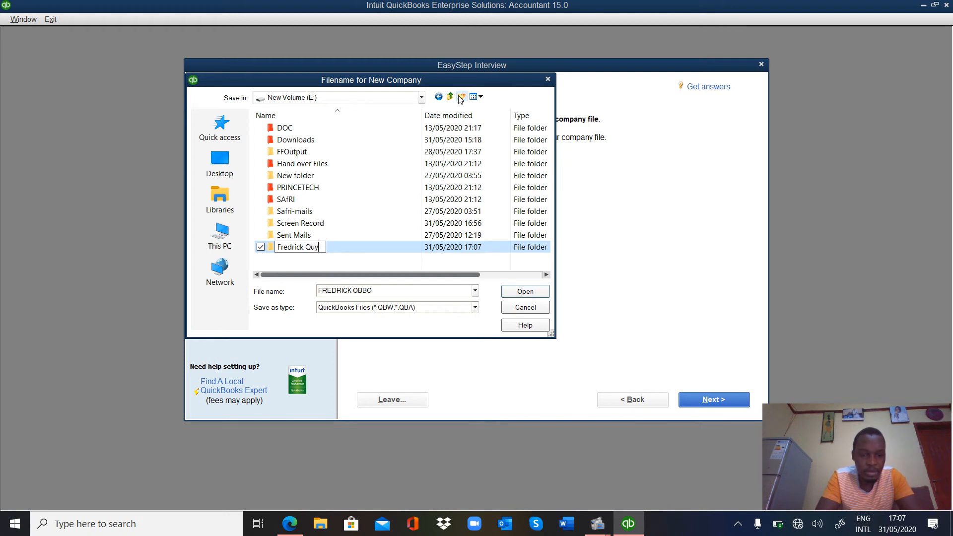
{"action": "key", "text": "BackSpace"}
{"action": "type", "text": "i"}
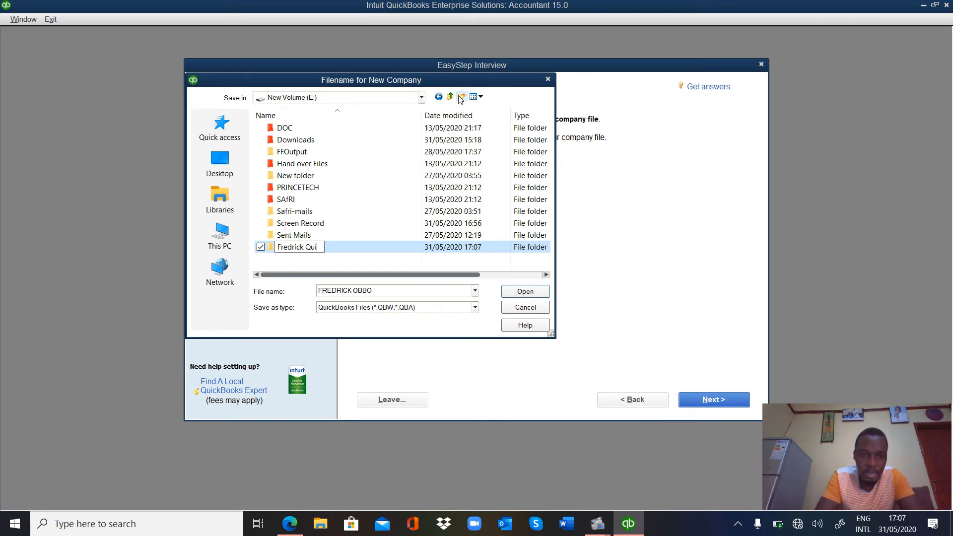
{"action": "type", "text": "ckbooks"}
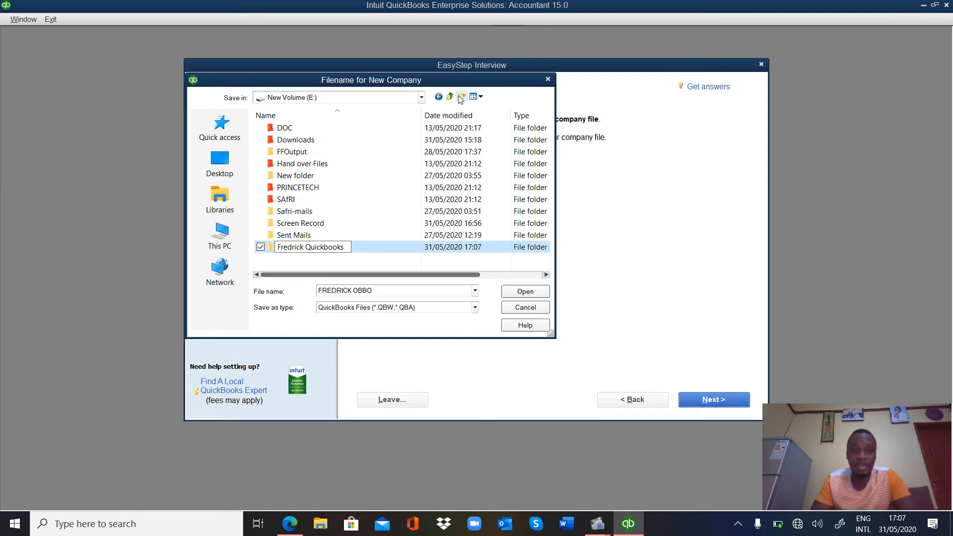
{"action": "left_click", "coordinate": [533, 295]}
{"action": "left_click", "coordinate": [532, 295]}
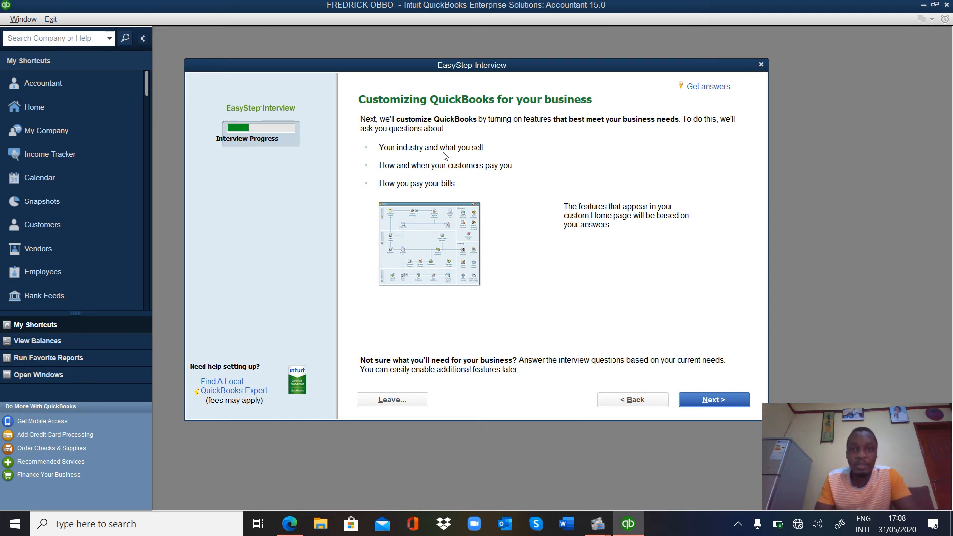
Step: Answer that the business sells both services and products
{"action": "left_click", "coordinate": [707, 399]}
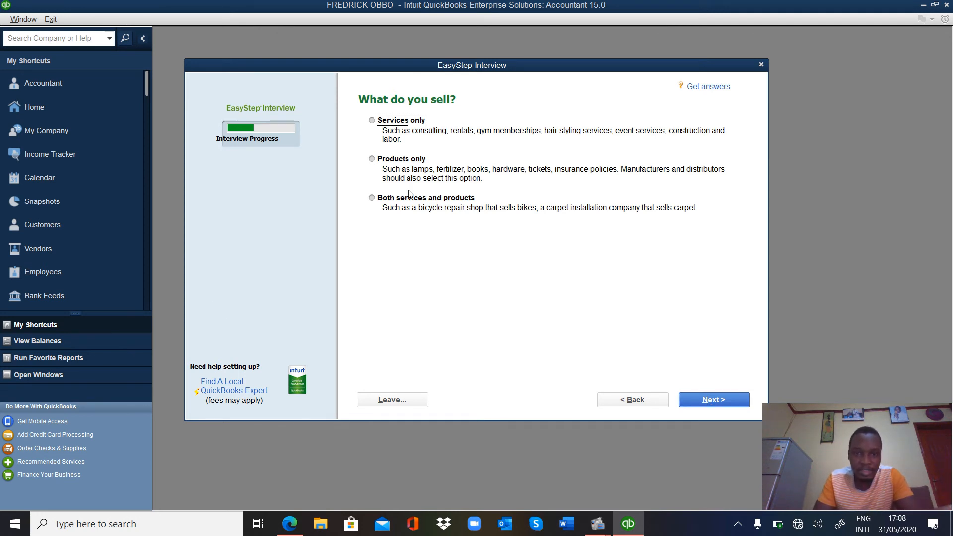
{"action": "left_click", "coordinate": [373, 197]}
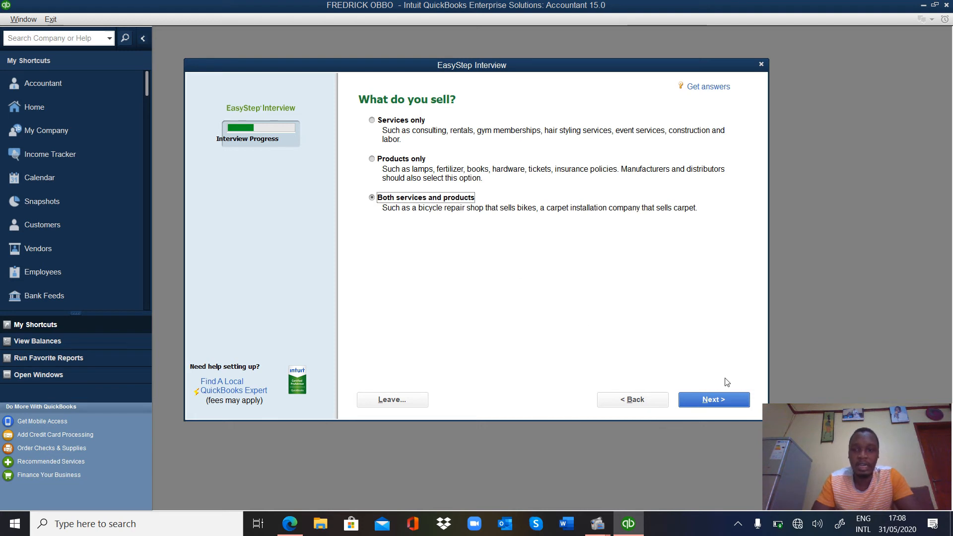
{"action": "left_click", "coordinate": [737, 401]}
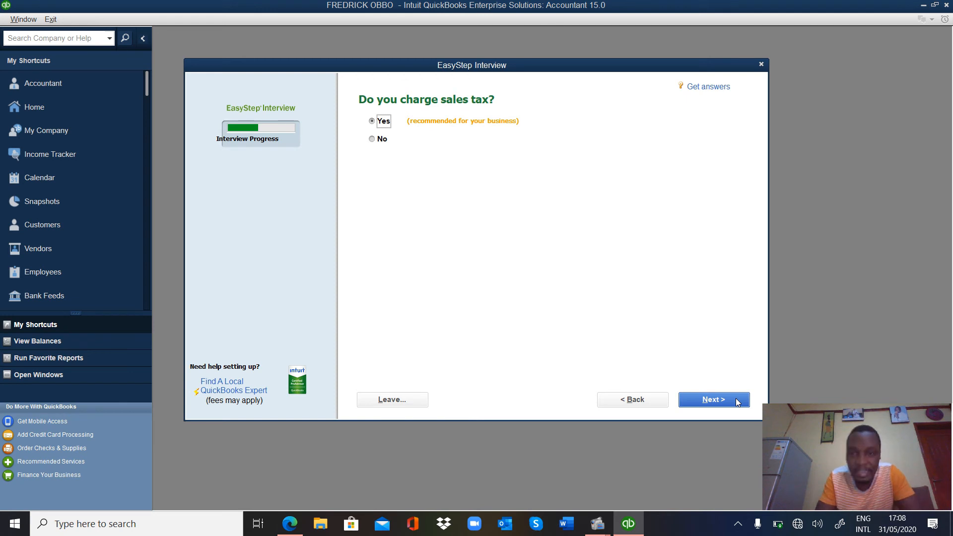
Step: Keep charging sales tax, and answer No to both estimates and sales orders
{"action": "left_click", "coordinate": [737, 402]}
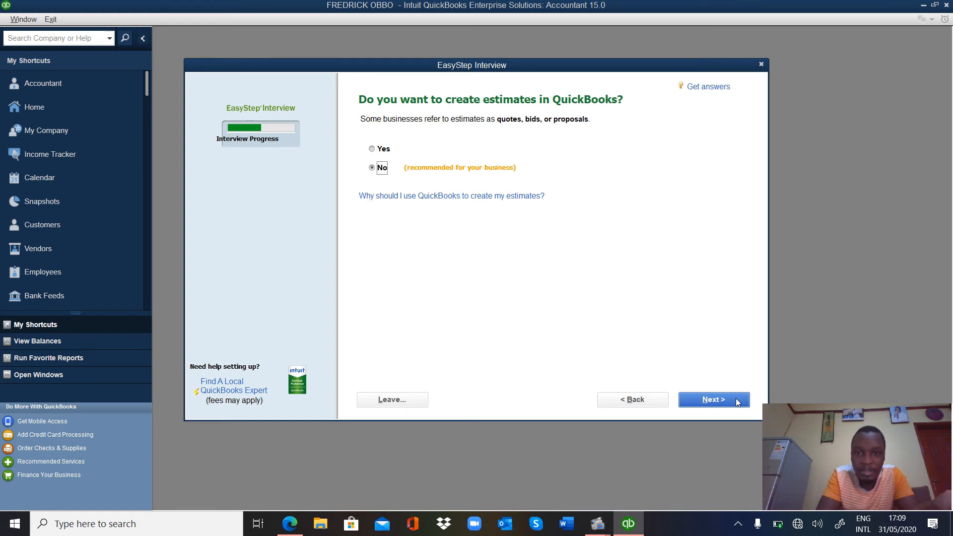
{"action": "left_click", "coordinate": [713, 399]}
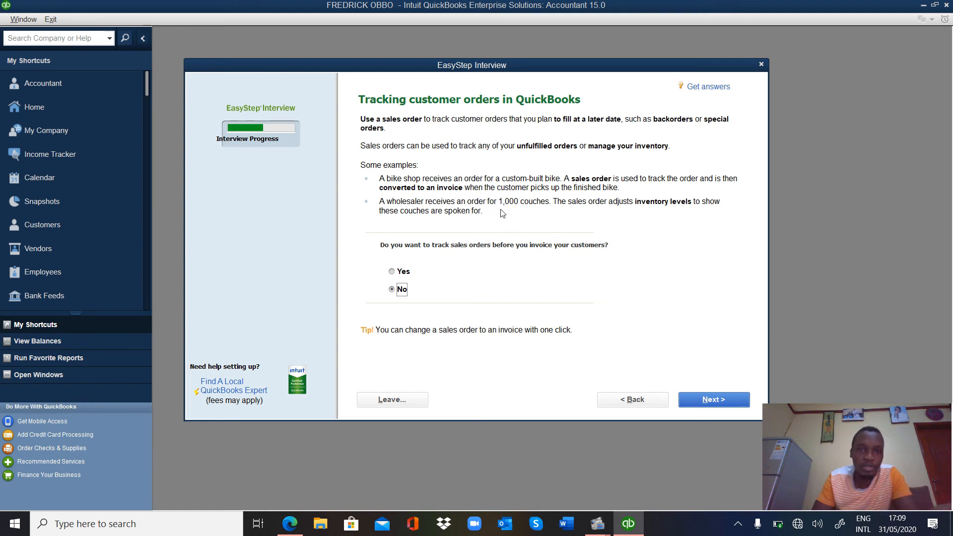
{"action": "left_click", "coordinate": [392, 272]}
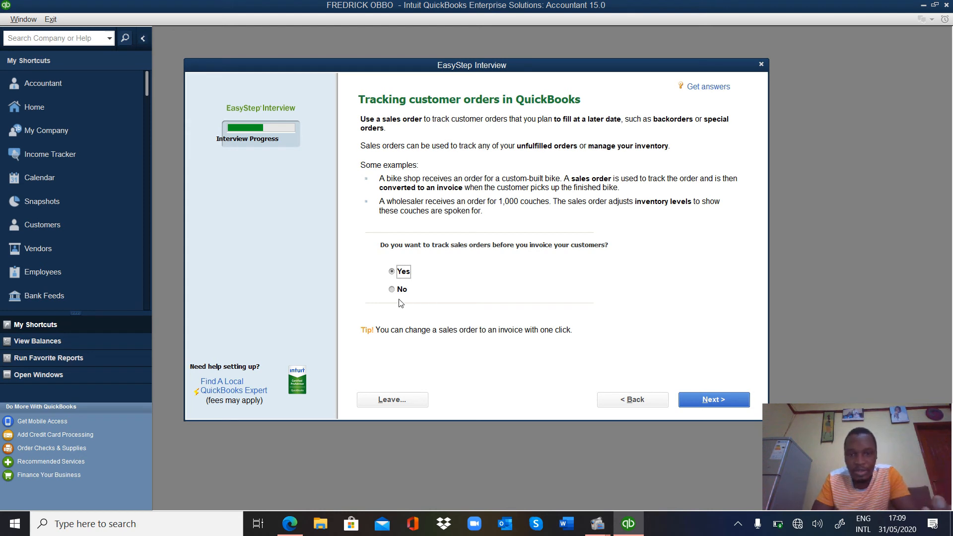
{"action": "left_click", "coordinate": [392, 291]}
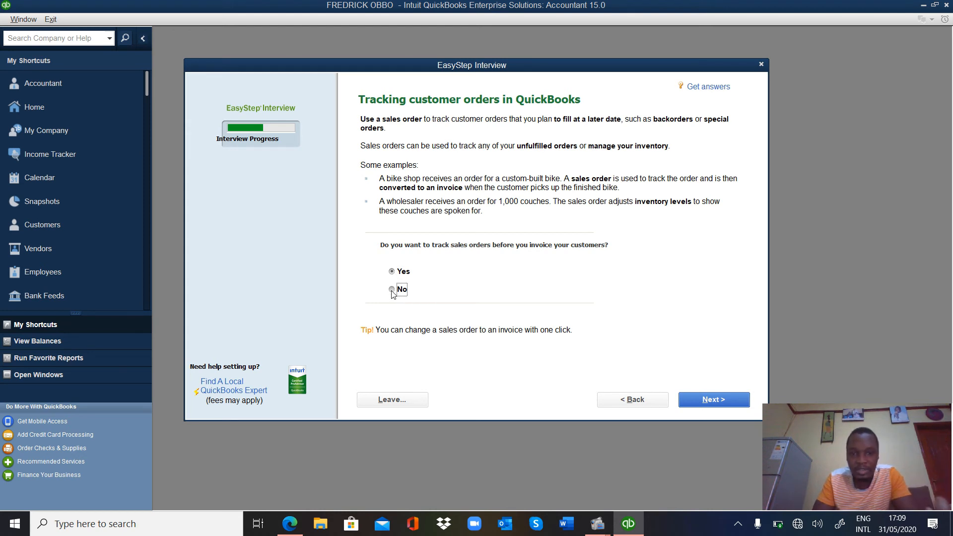
{"action": "left_click", "coordinate": [732, 406]}
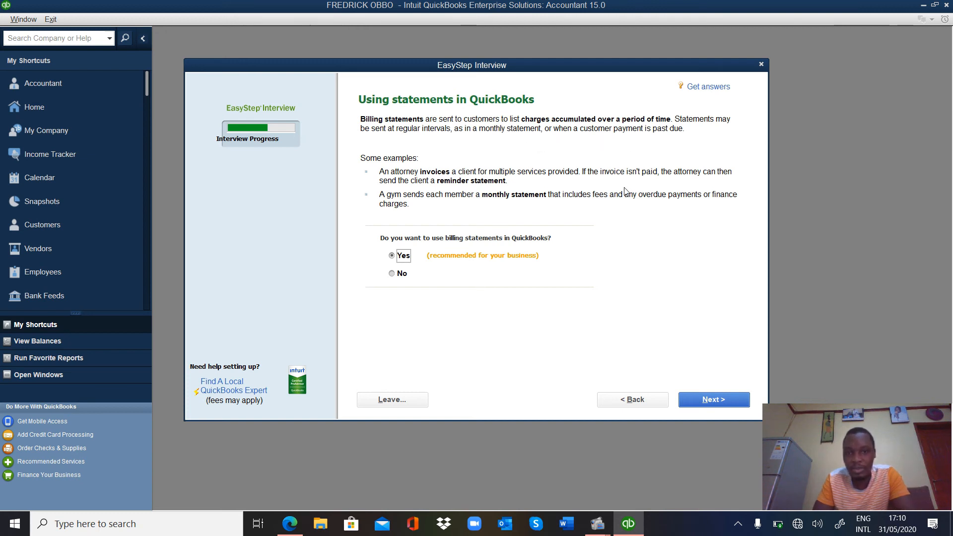
Step: Use billing statements, invoices and bill tracking, with no progress invoicing
{"action": "left_click", "coordinate": [693, 401]}
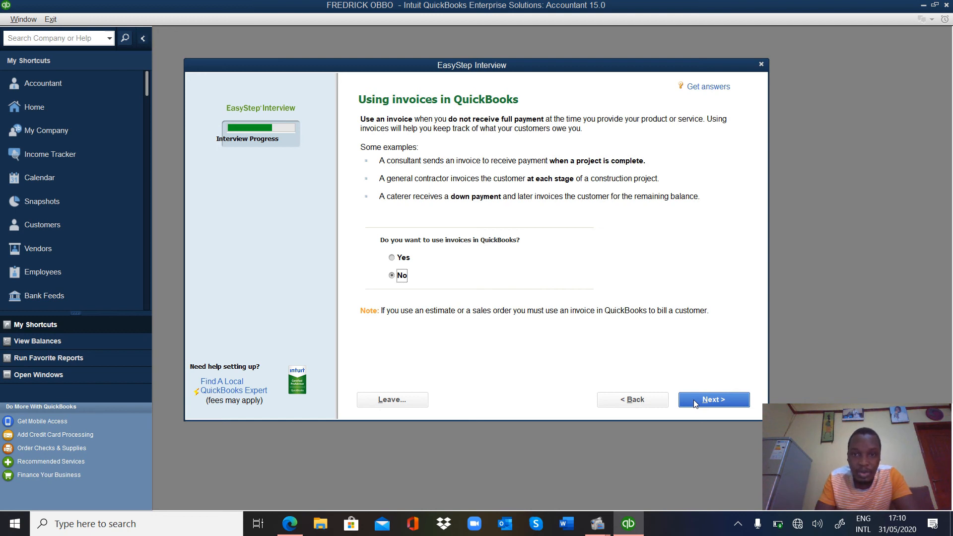
{"action": "left_click", "coordinate": [392, 258]}
{"action": "left_click", "coordinate": [730, 402]}
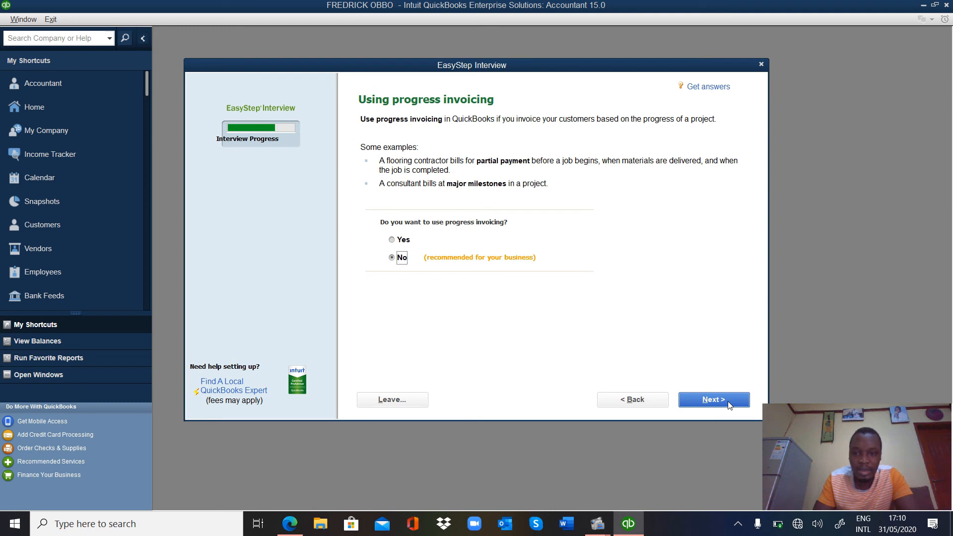
{"action": "left_click", "coordinate": [729, 405]}
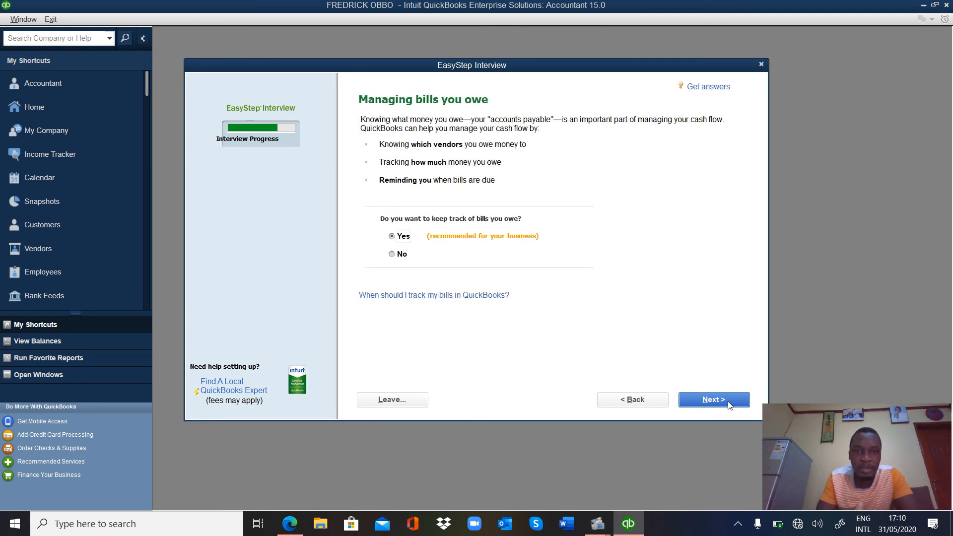
{"action": "left_click", "coordinate": [729, 405]}
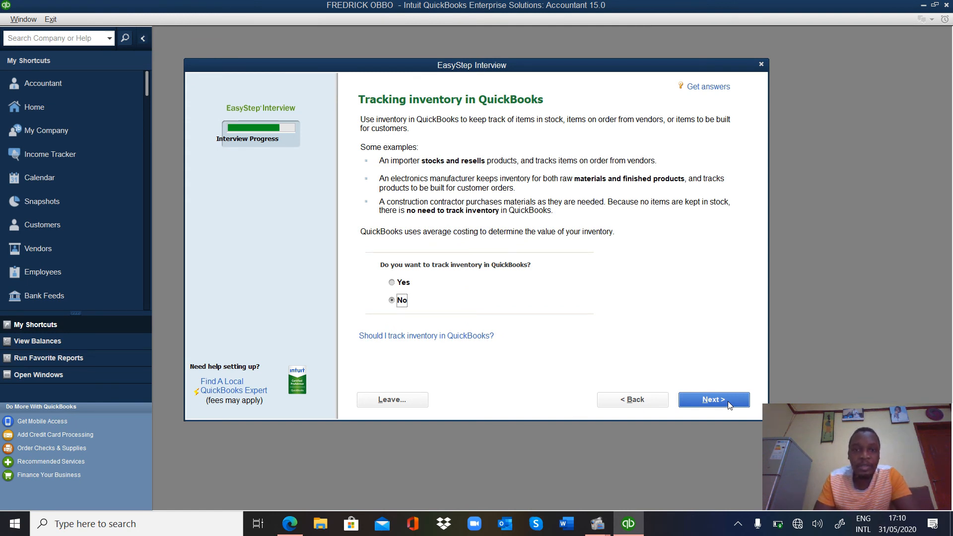
Step: Turn on inventory and time tracking, and answer No to having employees
{"action": "left_click", "coordinate": [393, 283]}
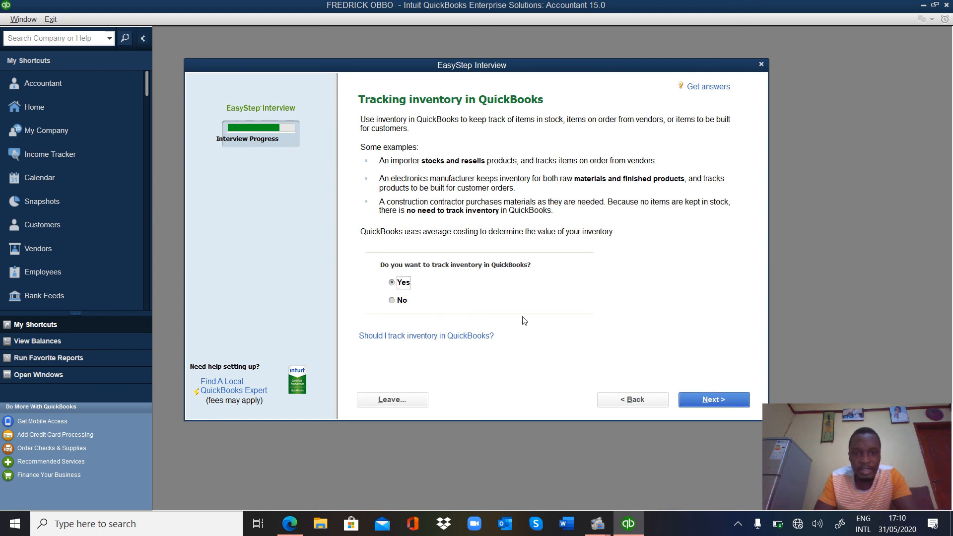
{"action": "left_click", "coordinate": [708, 401]}
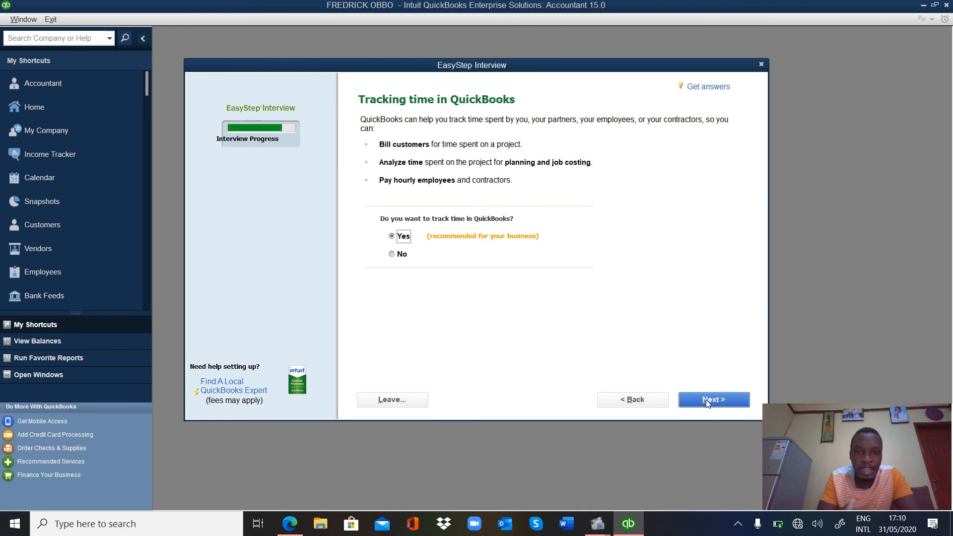
{"action": "left_click", "coordinate": [707, 403]}
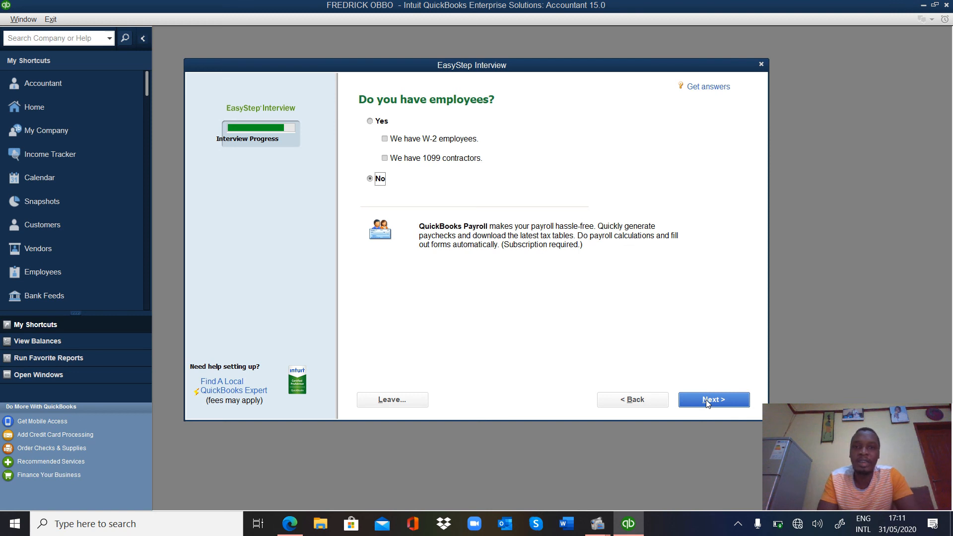
{"action": "left_click", "coordinate": [707, 403]}
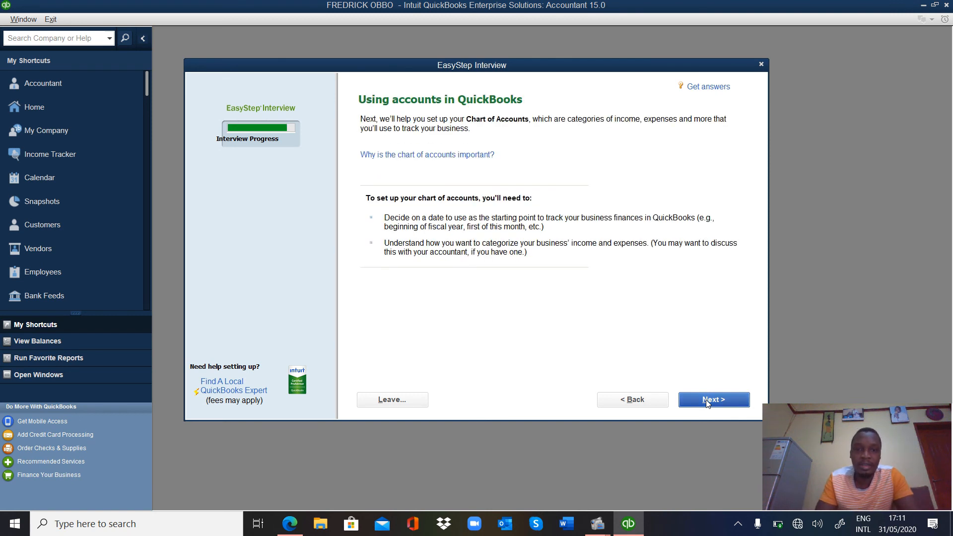
Step: Continue past the accounts introduction and accept the default start date
{"action": "left_click", "coordinate": [707, 403]}
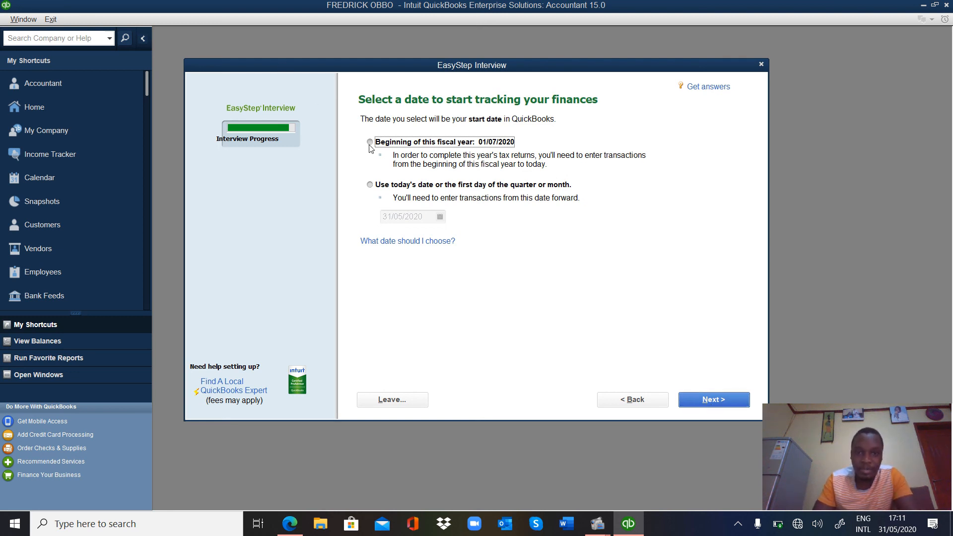
{"action": "left_click", "coordinate": [707, 401]}
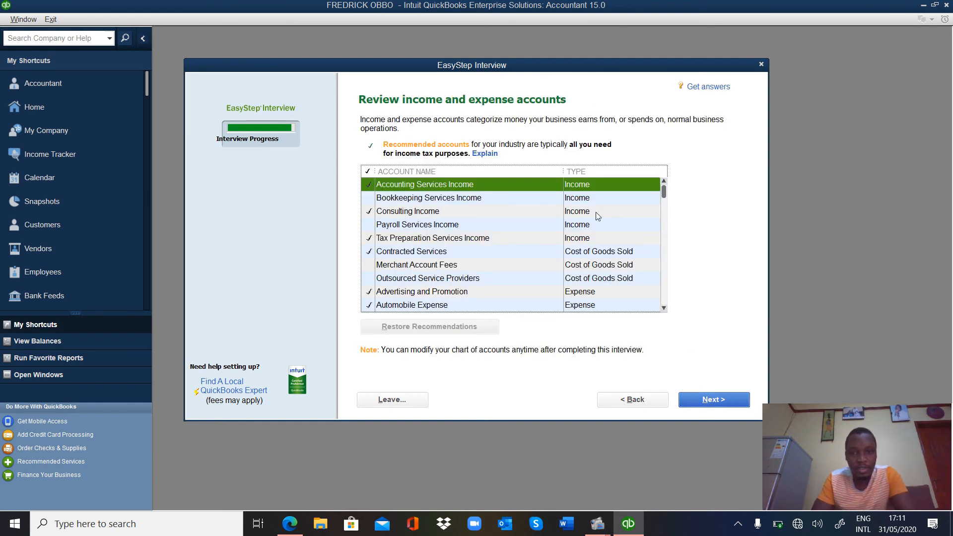
Step: Untick the Accounting Services Income, Consulting Income, Contracted Services and Tax Preparation accounts
{"action": "left_click", "coordinate": [369, 189]}
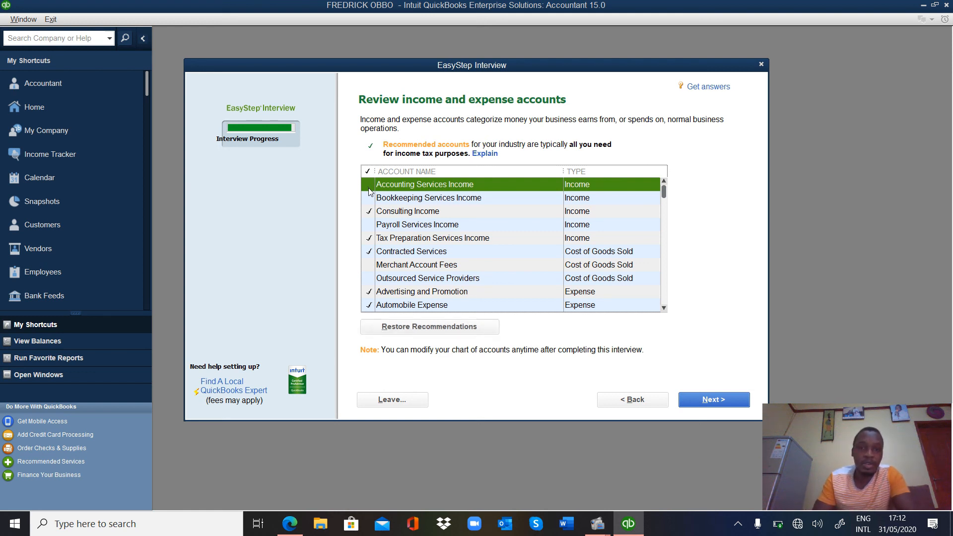
{"action": "left_click", "coordinate": [369, 212]}
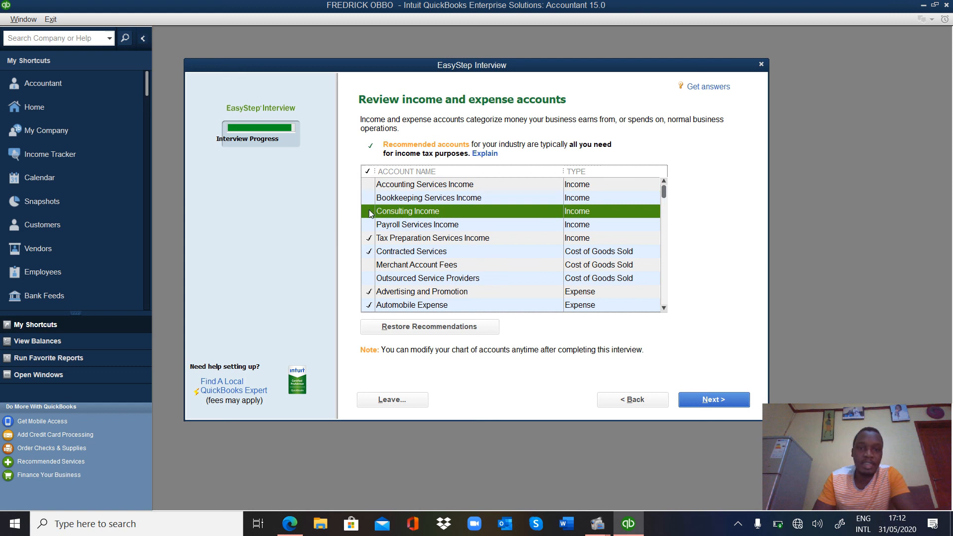
{"action": "left_click", "coordinate": [369, 248]}
{"action": "left_click", "coordinate": [369, 241]}
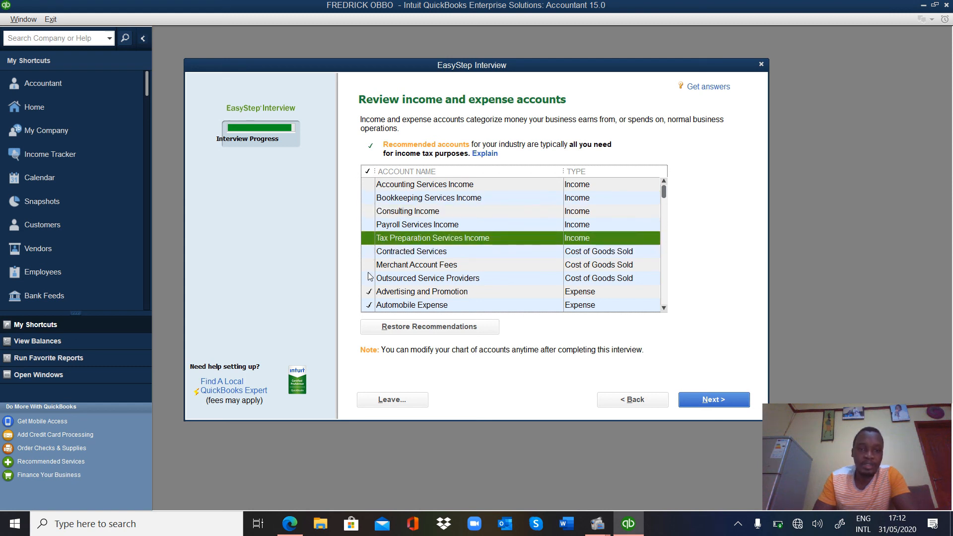
Step: Untick Advertising, Automobile, Bank Service Charges, Licenses and Computer expense accounts, then finish the interview
{"action": "left_click", "coordinate": [369, 293]}
{"action": "left_click", "coordinate": [368, 305]}
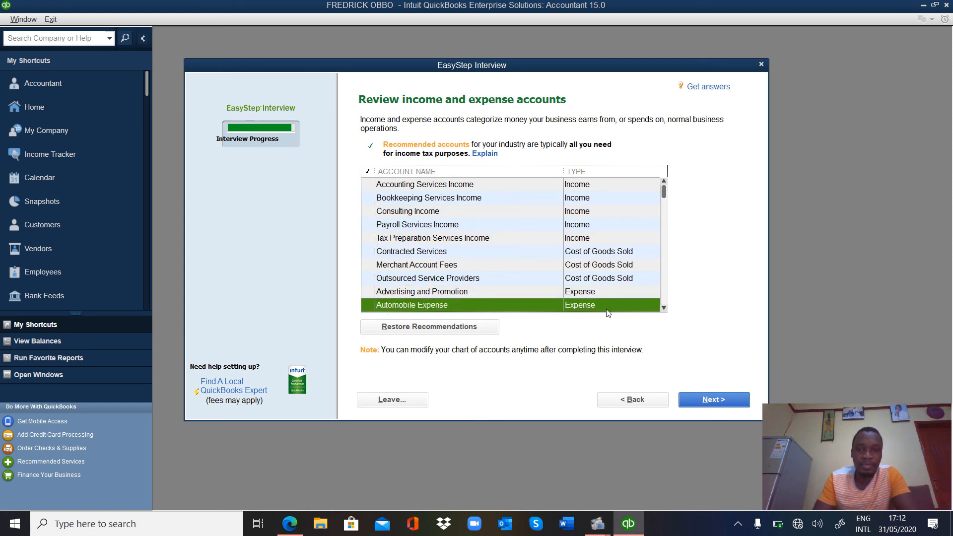
{"action": "scroll", "coordinate": [568, 277], "scroll_direction": "down", "scroll_amount": 3}
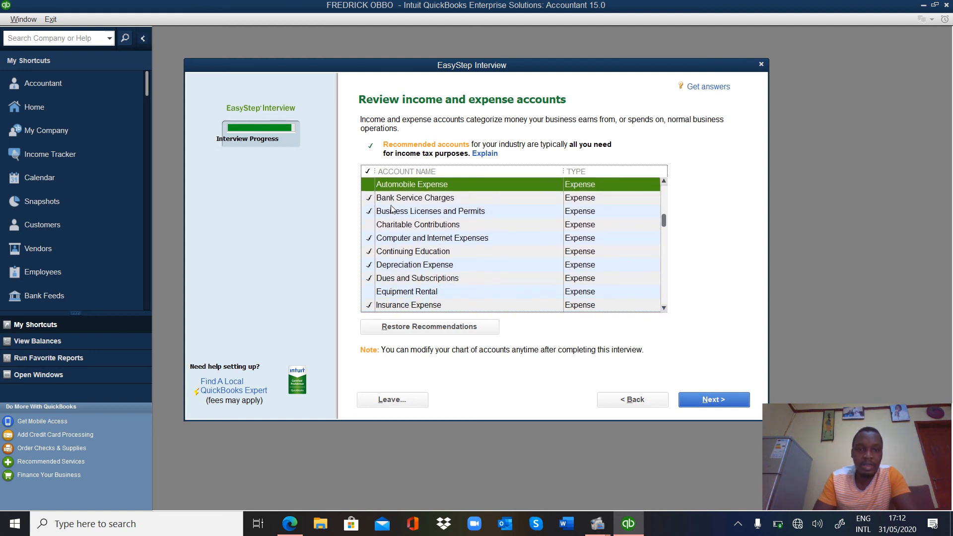
{"action": "left_click", "coordinate": [369, 198]}
{"action": "left_click", "coordinate": [368, 211]}
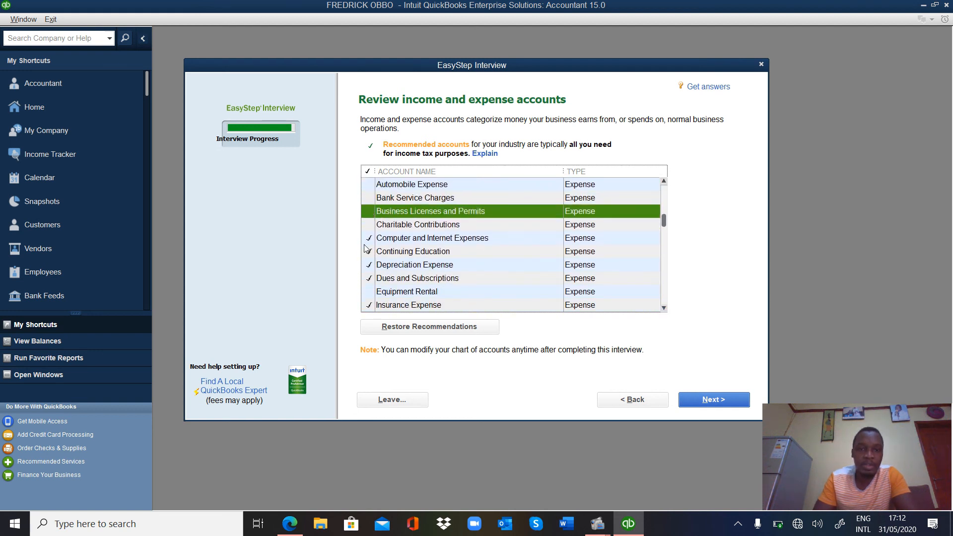
{"action": "left_click", "coordinate": [369, 238]}
{"action": "left_click", "coordinate": [713, 400]}
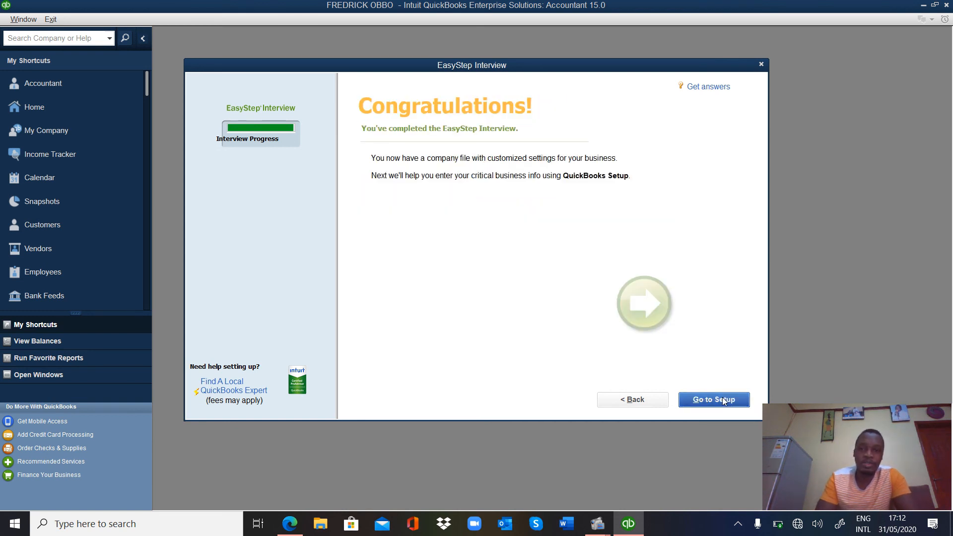
Step: Go to Setup to close the interview and maximize the Home window
{"action": "left_click", "coordinate": [722, 400]}
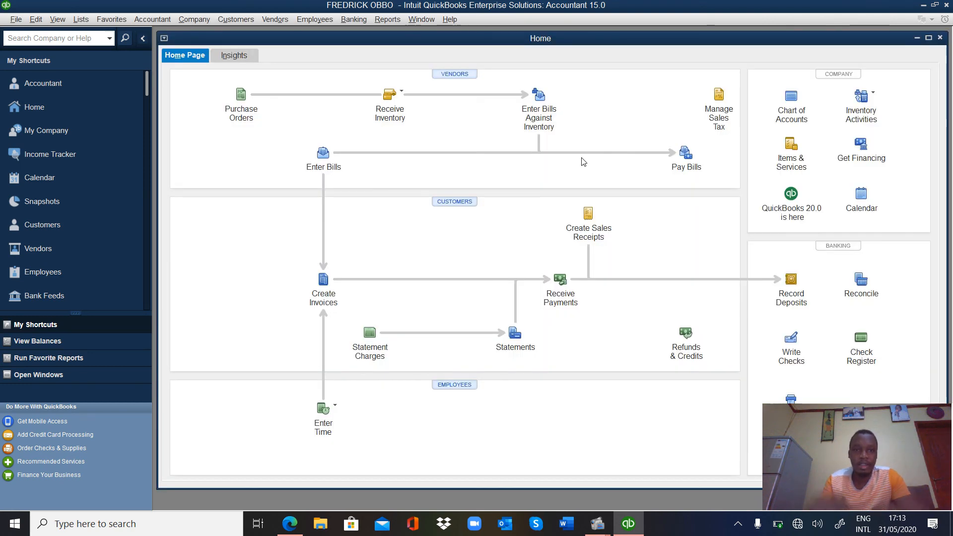
{"action": "left_click", "coordinate": [928, 38]}
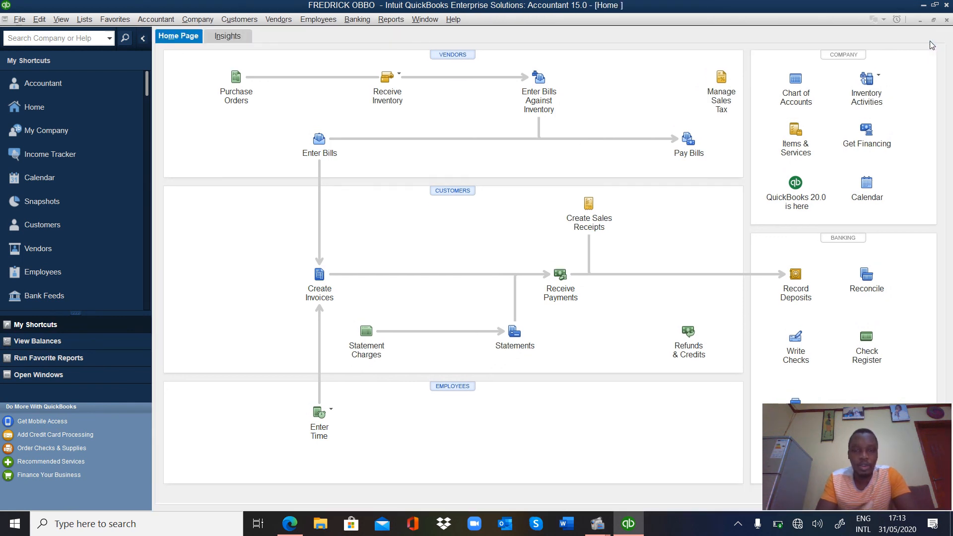